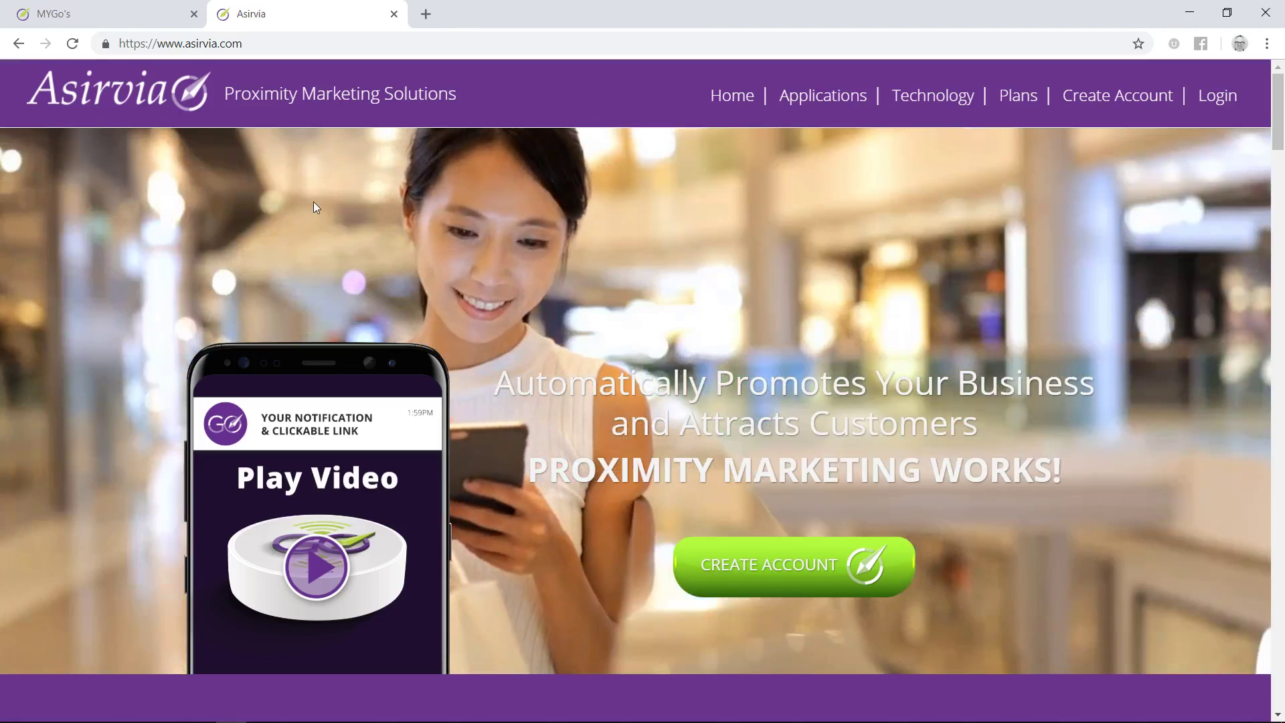
Step: Scroll the Asirvia homepage past testimonials and device images to 'Here's How It Works'
{"action": "scroll", "coordinate": [308, 214], "scroll_direction": "down", "scroll_amount": 7}
{"action": "scroll", "coordinate": [303, 231], "scroll_direction": "down", "scroll_amount": 7}
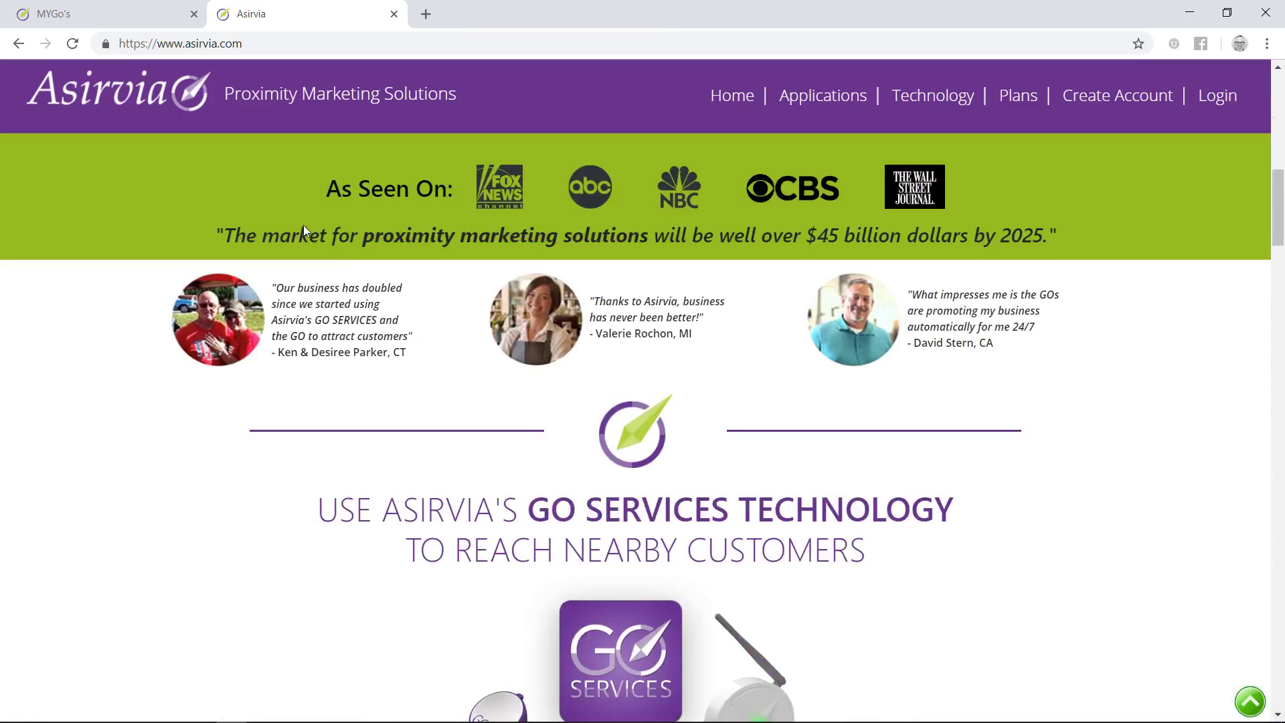
{"action": "scroll", "coordinate": [306, 231], "scroll_direction": "down", "scroll_amount": 1}
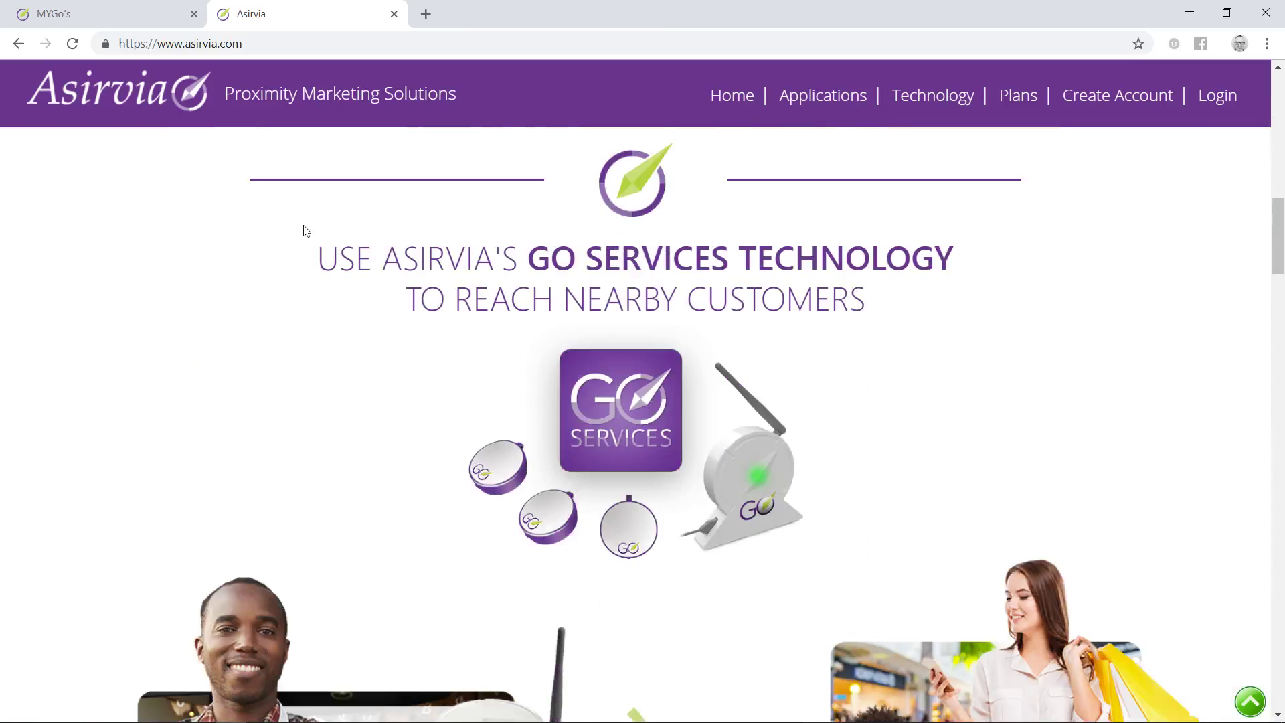
{"action": "scroll", "coordinate": [306, 231], "scroll_direction": "down", "scroll_amount": 5}
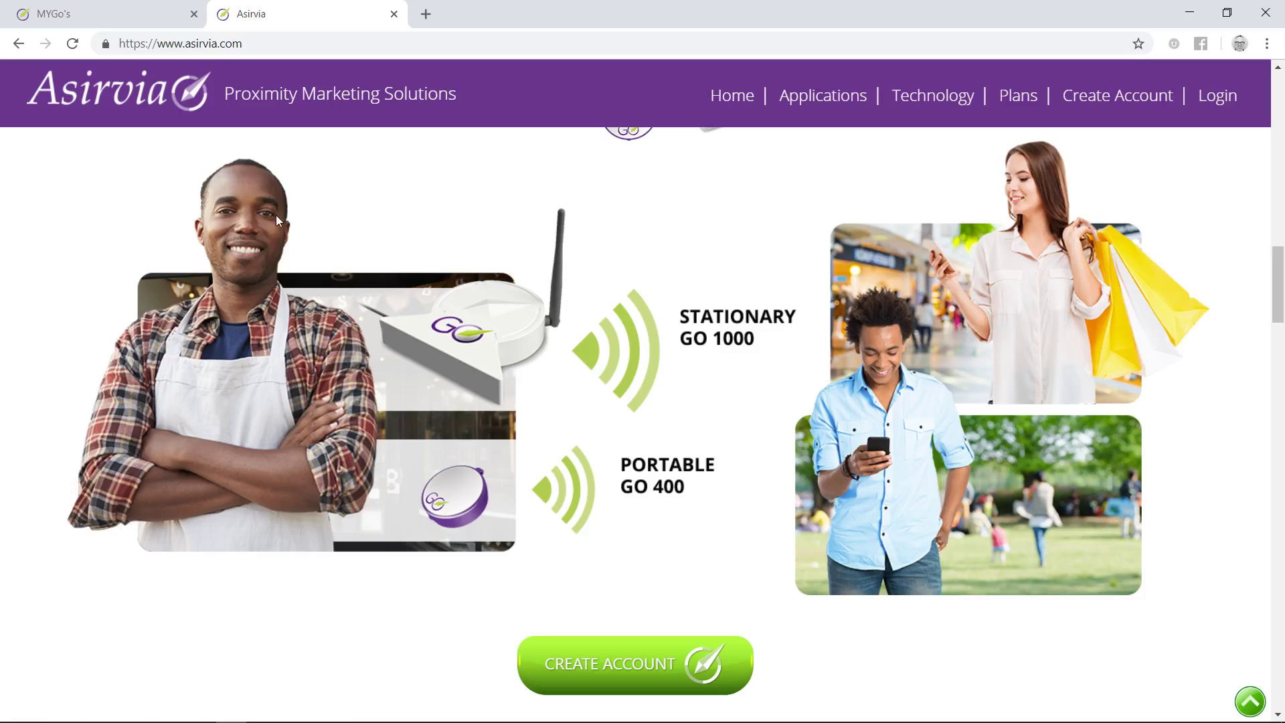
{"action": "scroll", "coordinate": [235, 178], "scroll_direction": "down", "scroll_amount": 5}
{"action": "scroll", "coordinate": [225, 187], "scroll_direction": "down", "scroll_amount": 4}
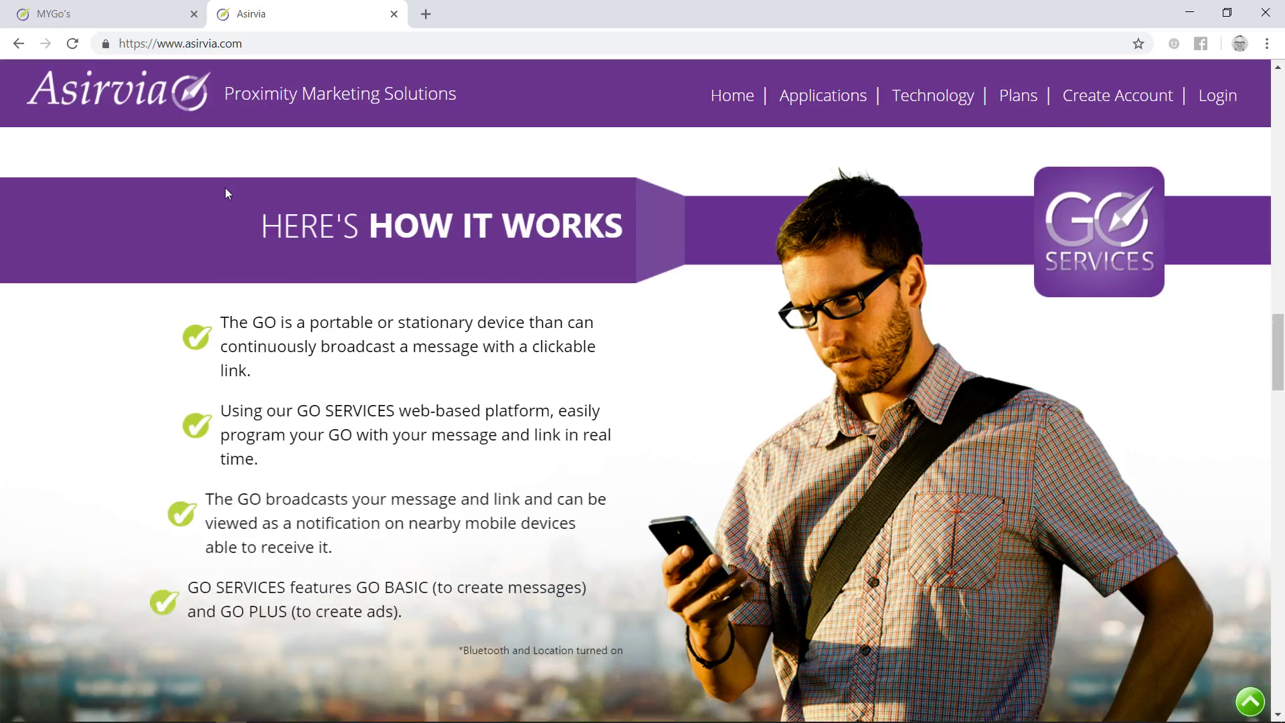
{"action": "scroll", "coordinate": [225, 189], "scroll_direction": "down", "scroll_amount": 1}
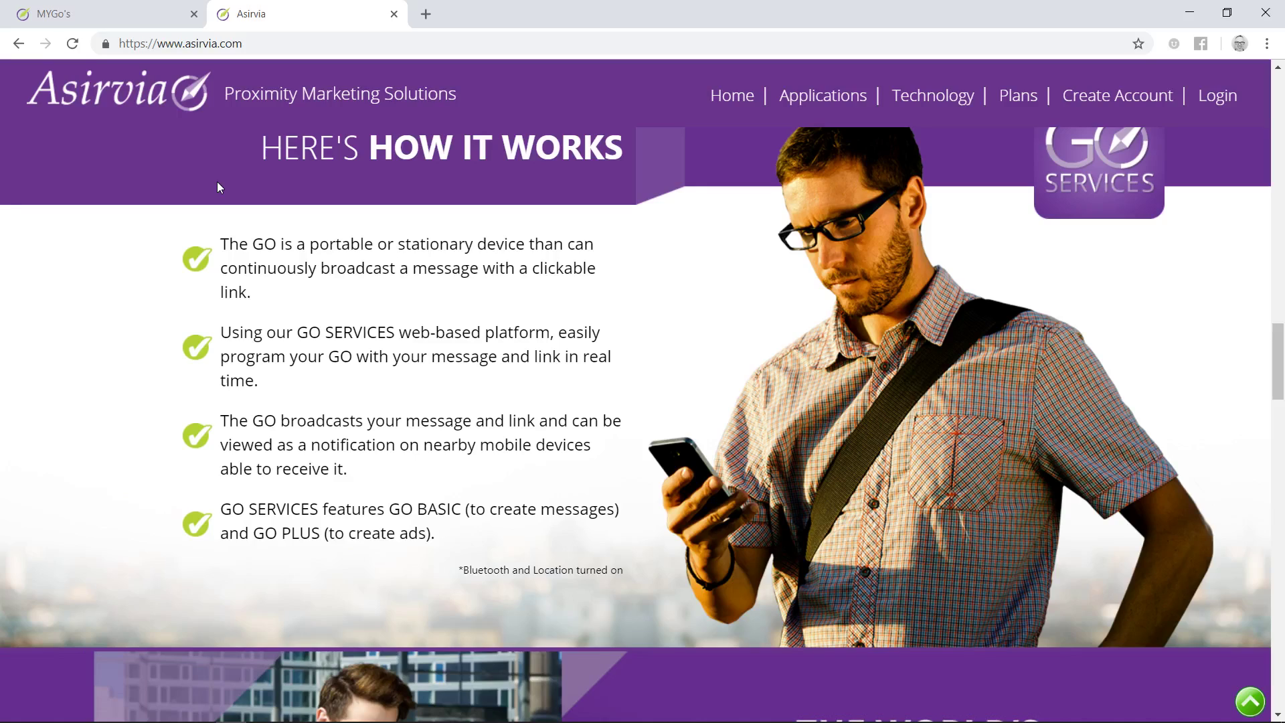
Step: Scroll through the GO features table, exposure chart and plan cards (GO 400 from $69, GO 1000 $129)
{"action": "scroll", "coordinate": [201, 167], "scroll_direction": "down", "scroll_amount": 5}
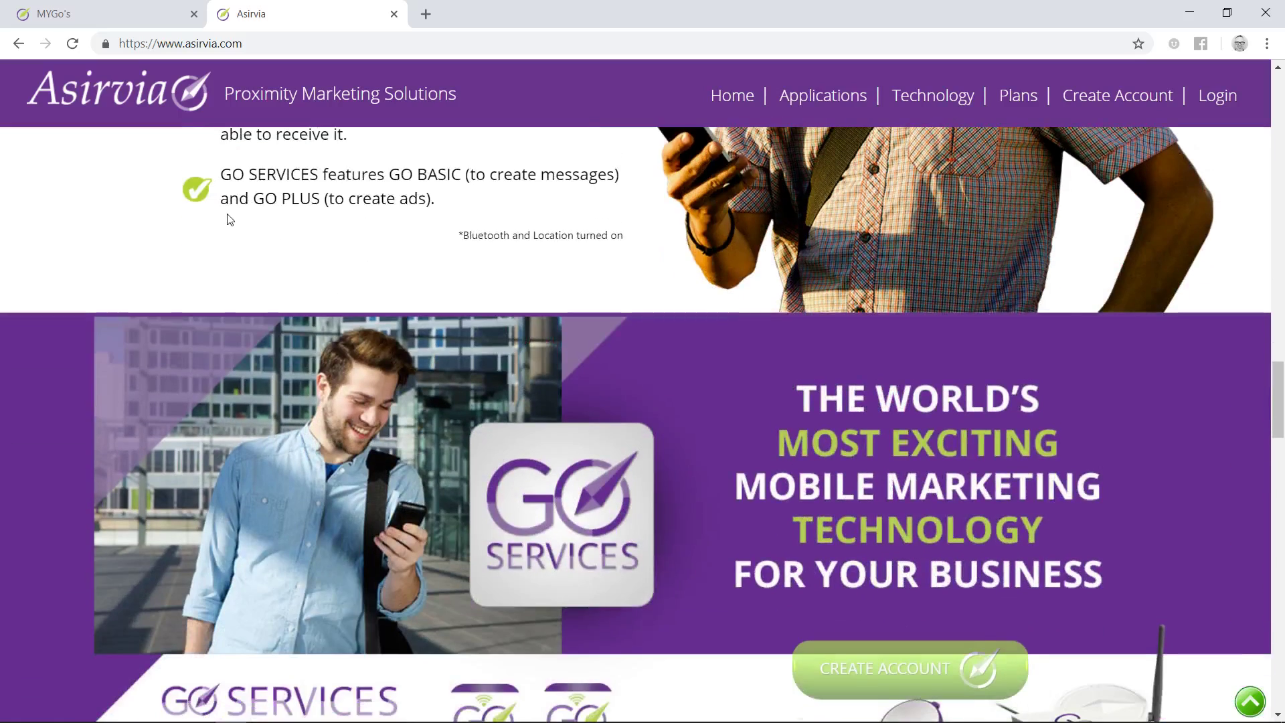
{"action": "scroll", "coordinate": [232, 224], "scroll_direction": "down", "scroll_amount": 4}
{"action": "scroll", "coordinate": [231, 223], "scroll_direction": "down", "scroll_amount": 3}
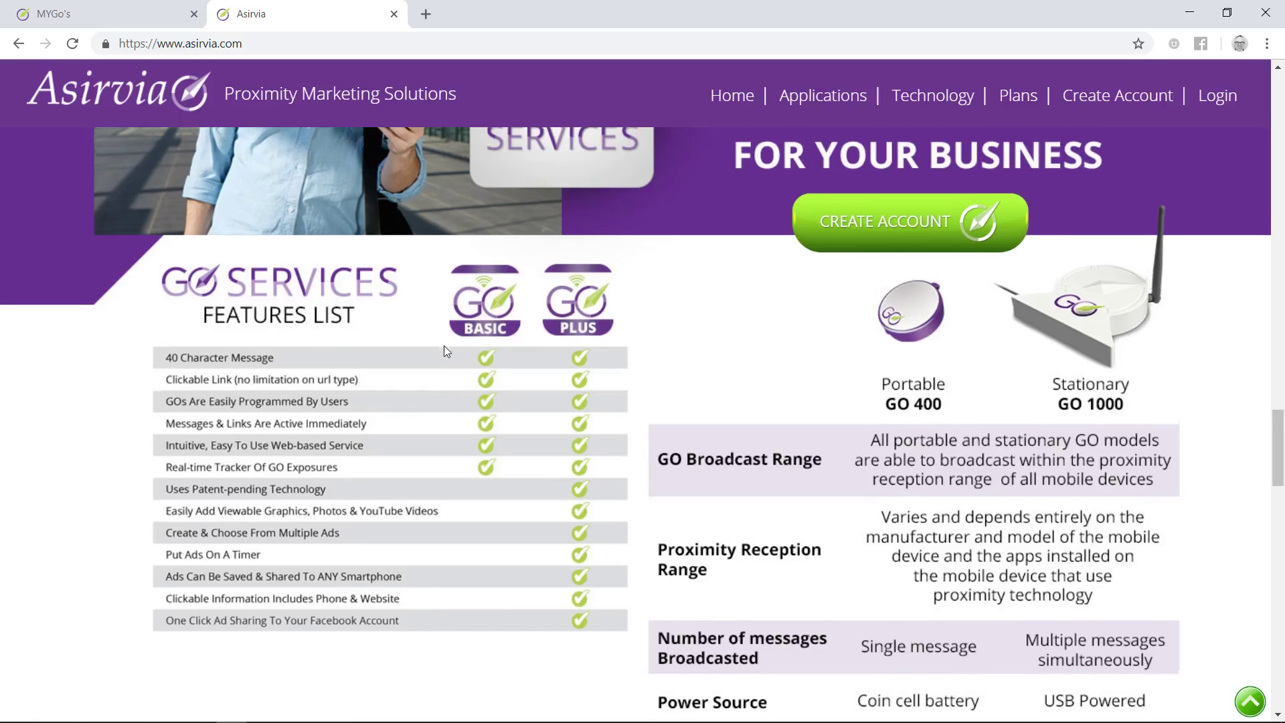
{"action": "scroll", "coordinate": [445, 351], "scroll_direction": "down", "scroll_amount": 5}
{"action": "scroll", "coordinate": [447, 354], "scroll_direction": "down", "scroll_amount": 5}
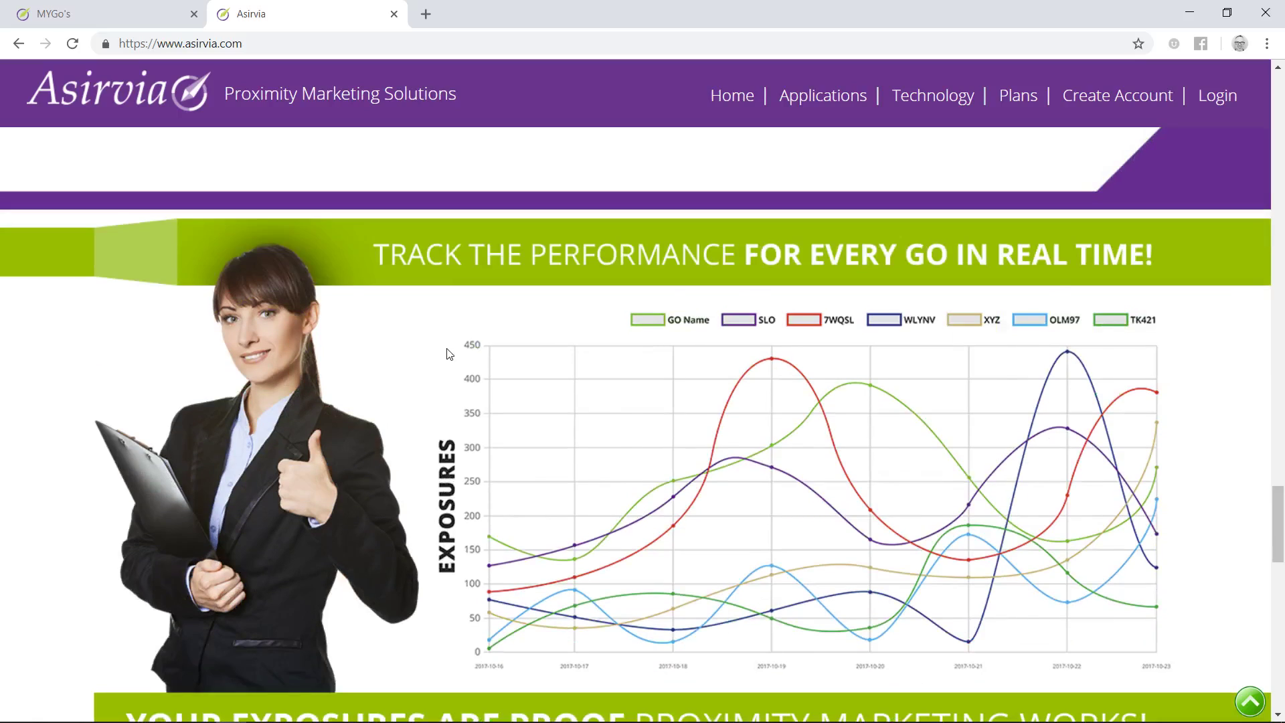
{"action": "scroll", "coordinate": [448, 352], "scroll_direction": "down", "scroll_amount": 1}
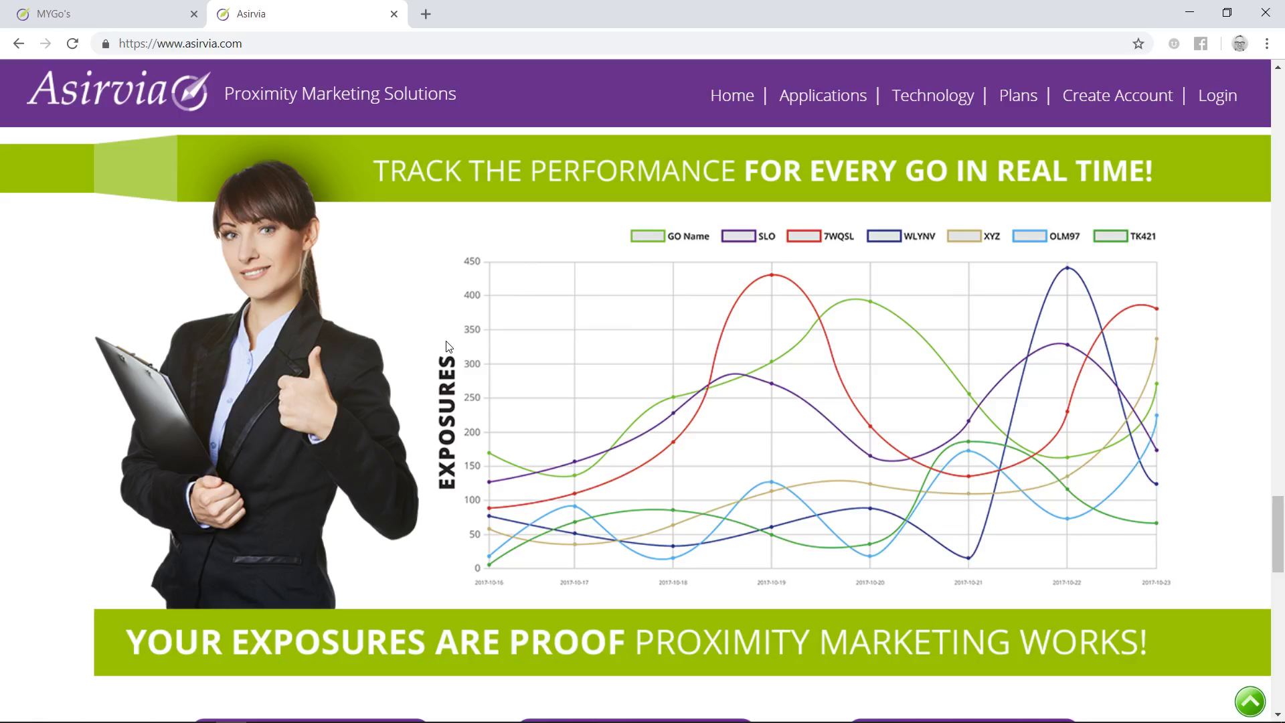
{"action": "scroll", "coordinate": [461, 362], "scroll_direction": "down", "scroll_amount": 6}
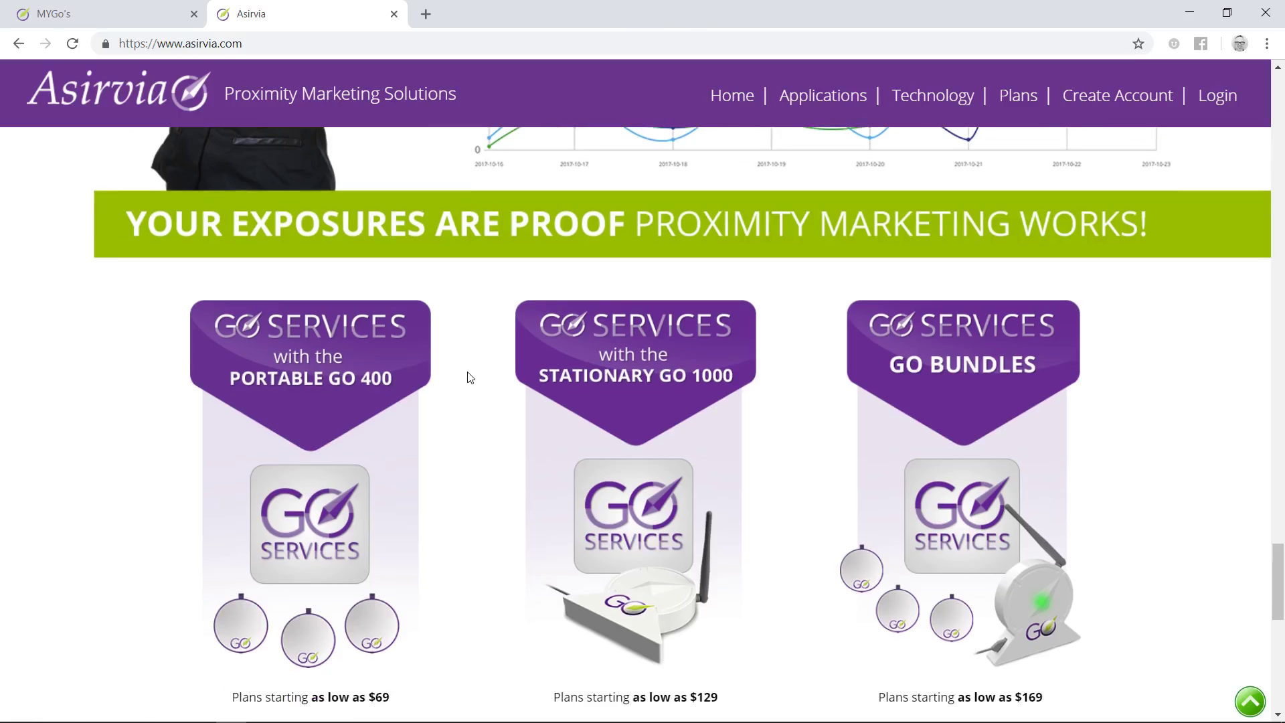
{"action": "scroll", "coordinate": [468, 378], "scroll_direction": "down", "scroll_amount": 1}
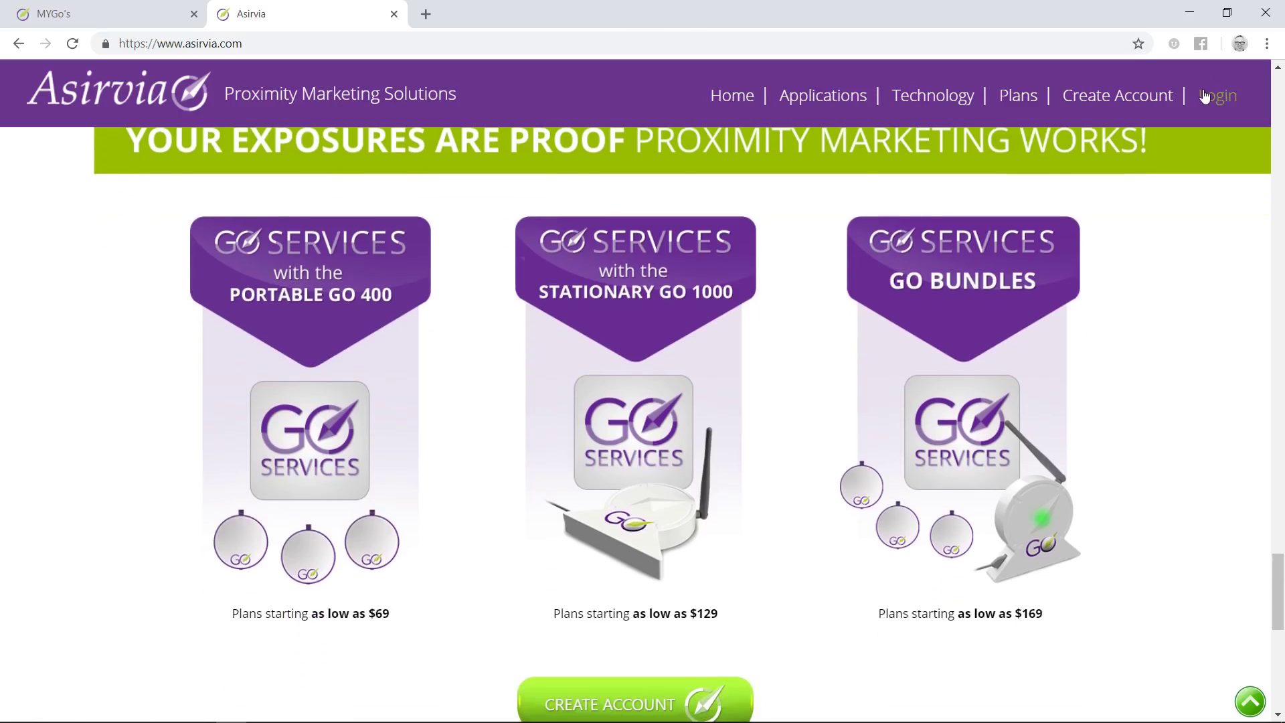
Step: Return to GO Manager and scroll to the WORLD-CLASS WHITEBOARD VIDEOS message and videodrawings.com link
{"action": "left_click", "coordinate": [96, 24]}
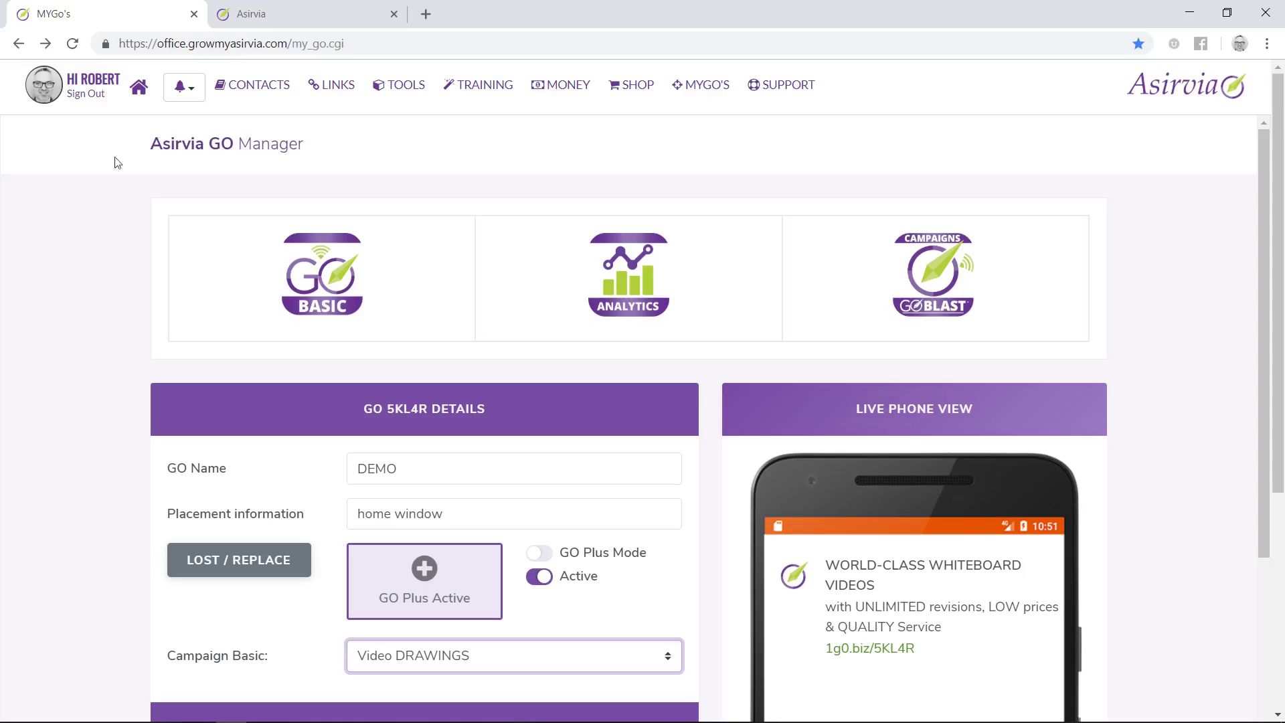
{"action": "scroll", "coordinate": [42, 313], "scroll_direction": "down", "scroll_amount": 1}
{"action": "scroll", "coordinate": [42, 313], "scroll_direction": "down", "scroll_amount": 1}
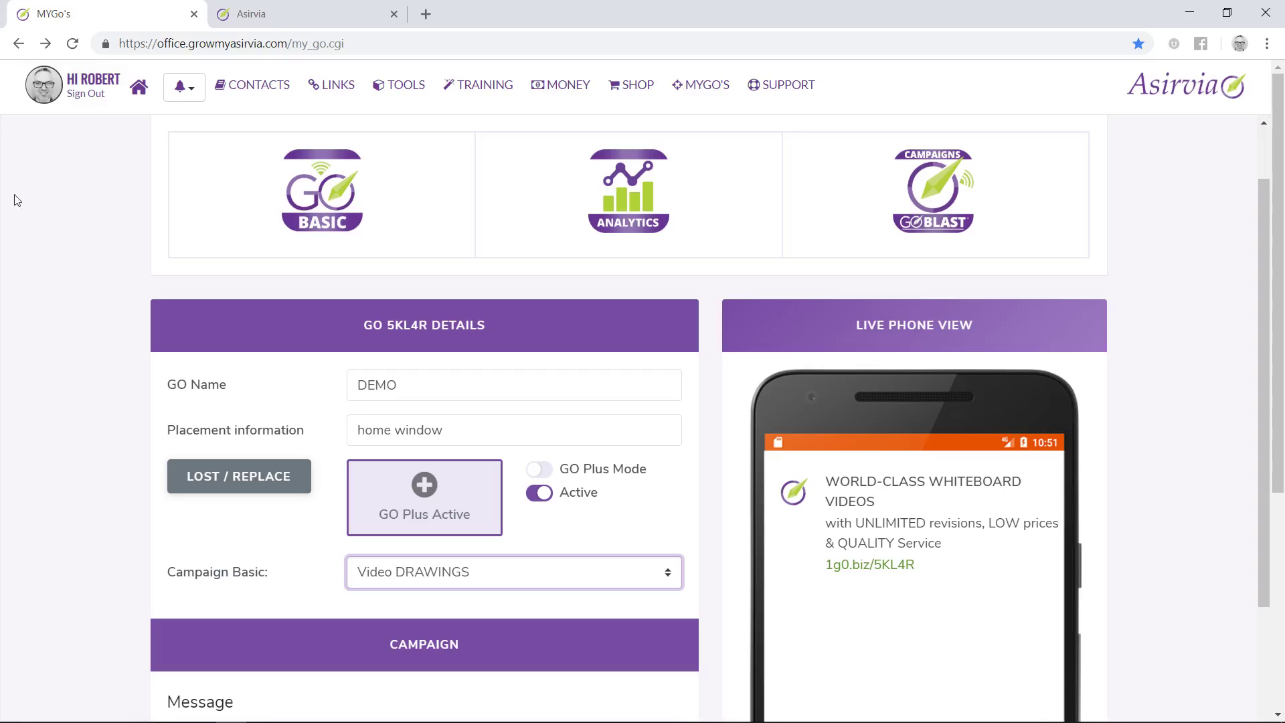
{"action": "scroll", "coordinate": [80, 333], "scroll_direction": "down", "scroll_amount": 1}
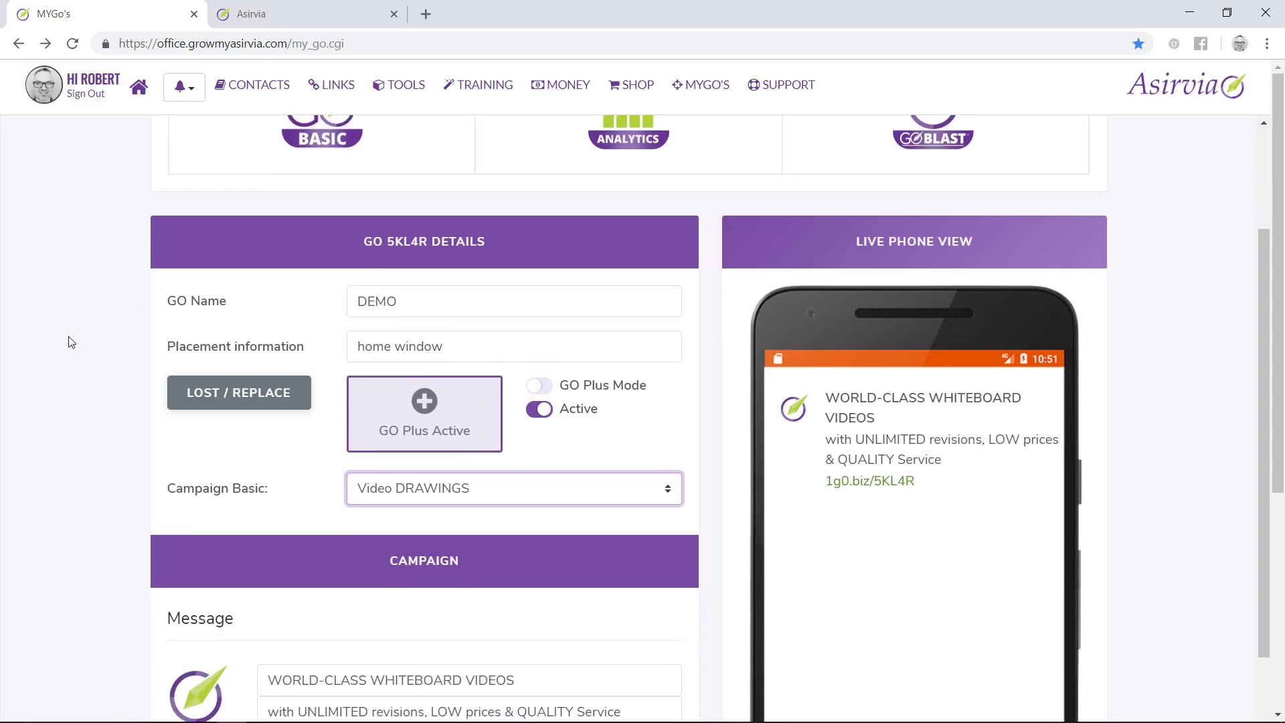
{"action": "scroll", "coordinate": [67, 342], "scroll_direction": "down", "scroll_amount": 2}
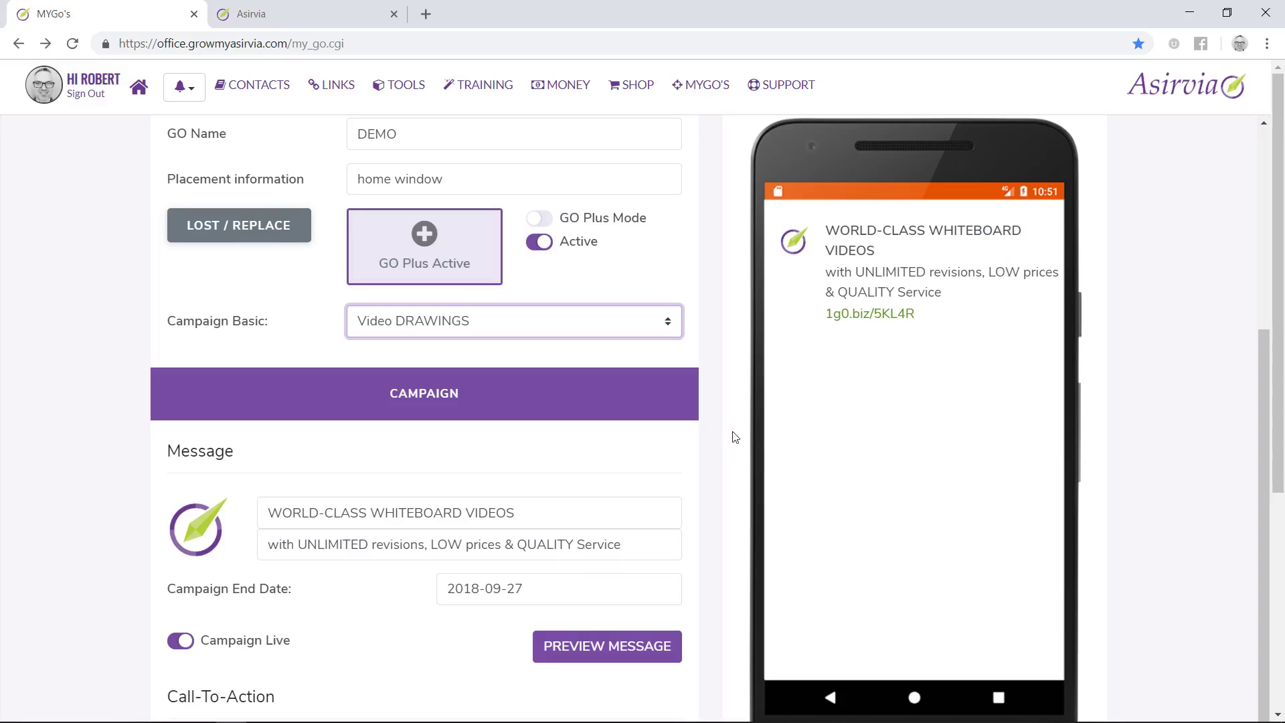
{"action": "scroll", "coordinate": [729, 435], "scroll_direction": "down", "scroll_amount": 1}
{"action": "scroll", "coordinate": [979, 234], "scroll_direction": "up", "scroll_amount": 2}
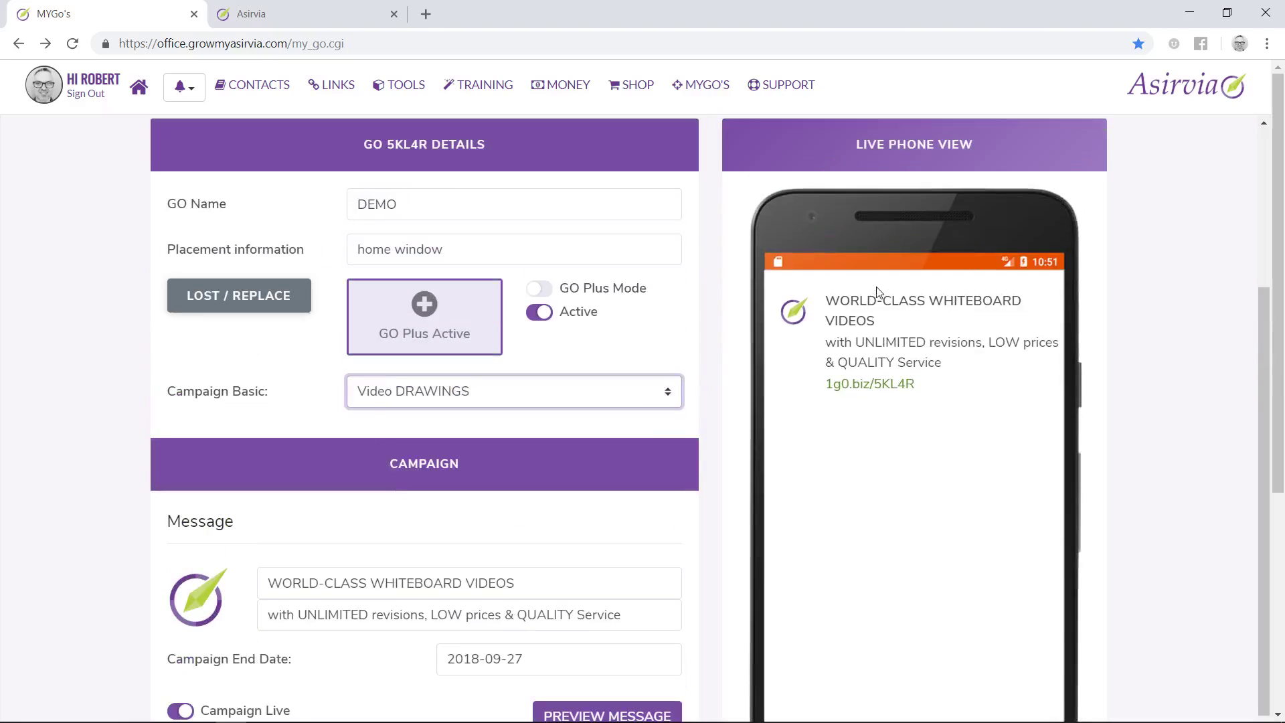
{"action": "scroll", "coordinate": [831, 482], "scroll_direction": "down", "scroll_amount": 2}
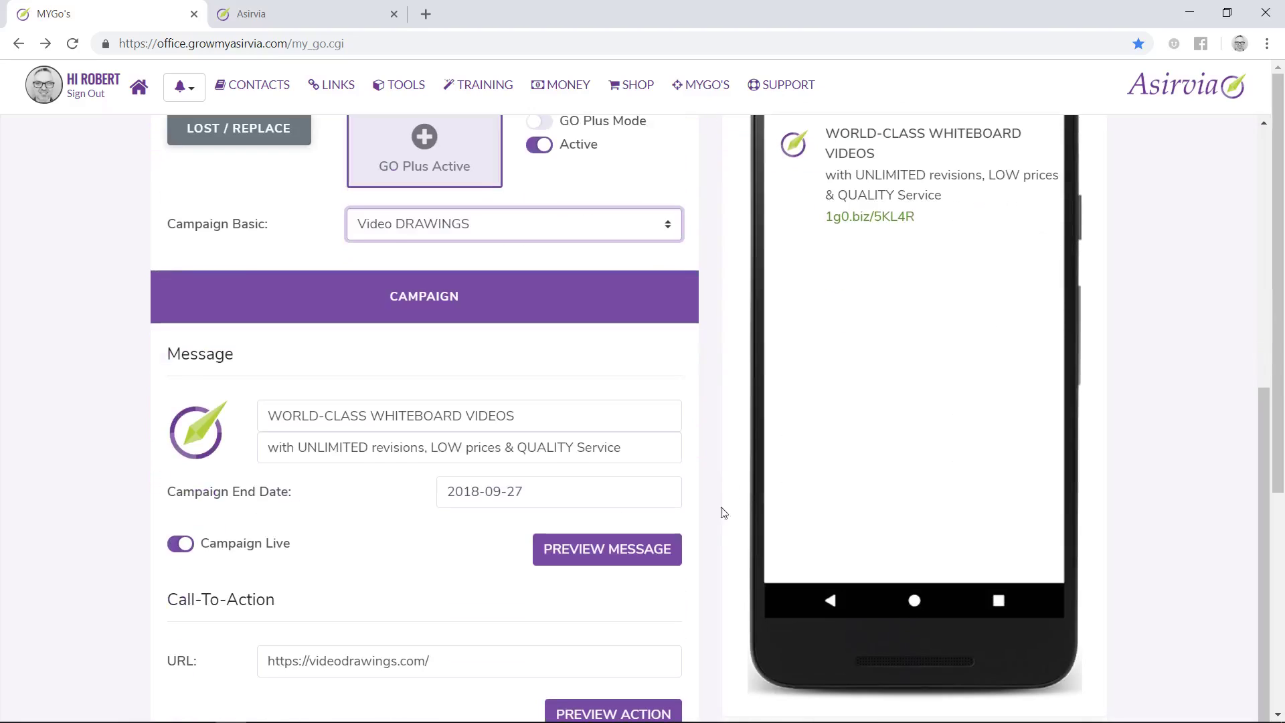
Step: Load the videodrawings.com call-to-action in the Live Phone View and scroll through its landing page
{"action": "left_click", "coordinate": [648, 697]}
{"action": "scroll", "coordinate": [718, 544], "scroll_direction": "up", "scroll_amount": 3}
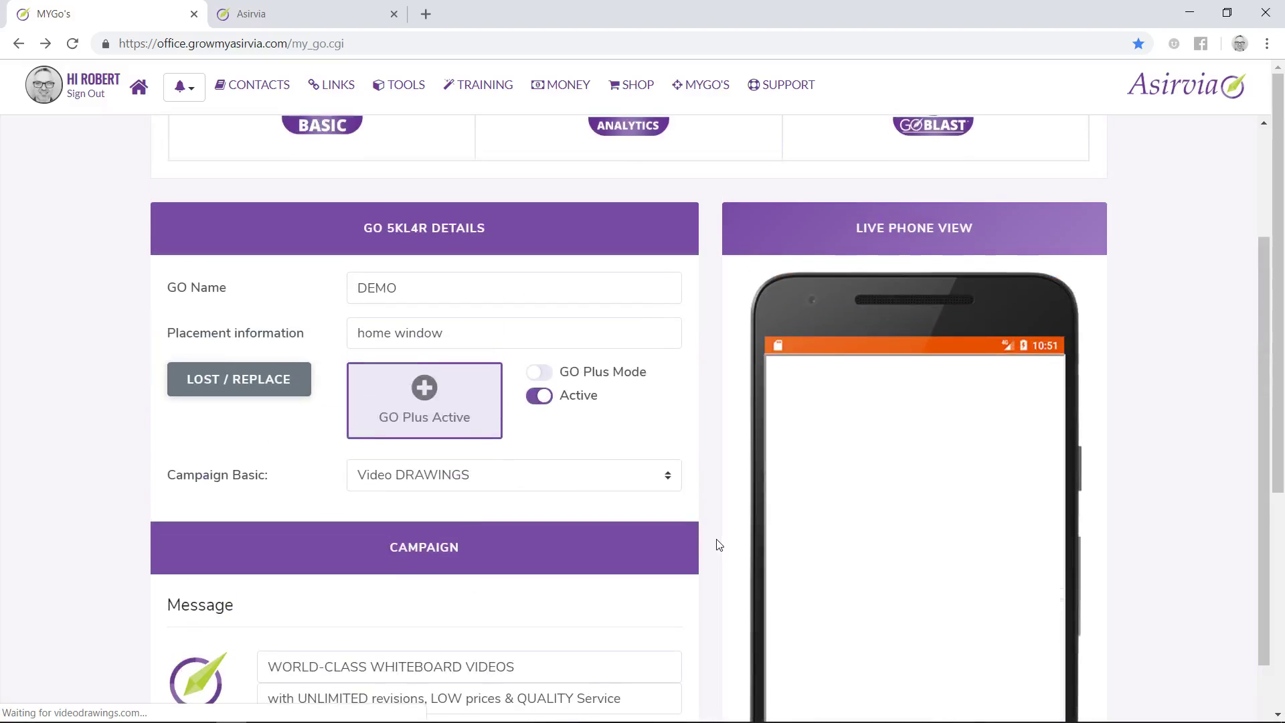
{"action": "scroll", "coordinate": [717, 544], "scroll_direction": "down", "scroll_amount": 2}
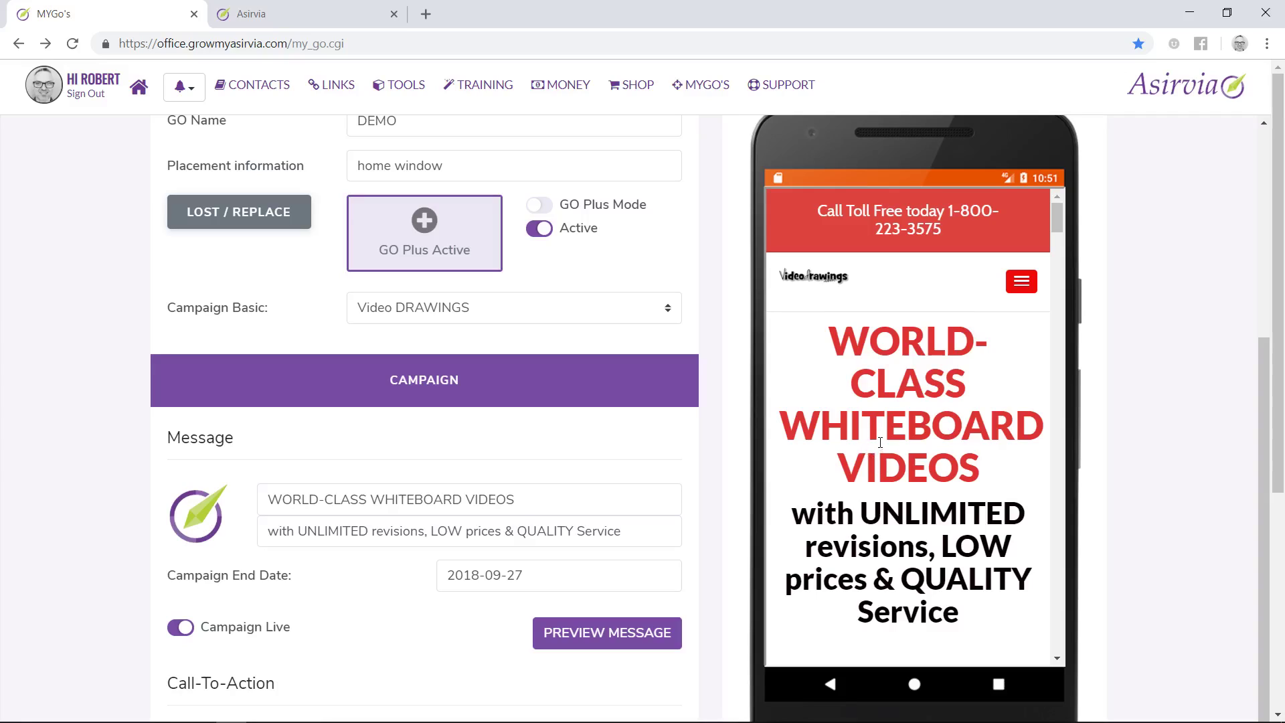
{"action": "scroll", "coordinate": [881, 442], "scroll_direction": "down", "scroll_amount": 10}
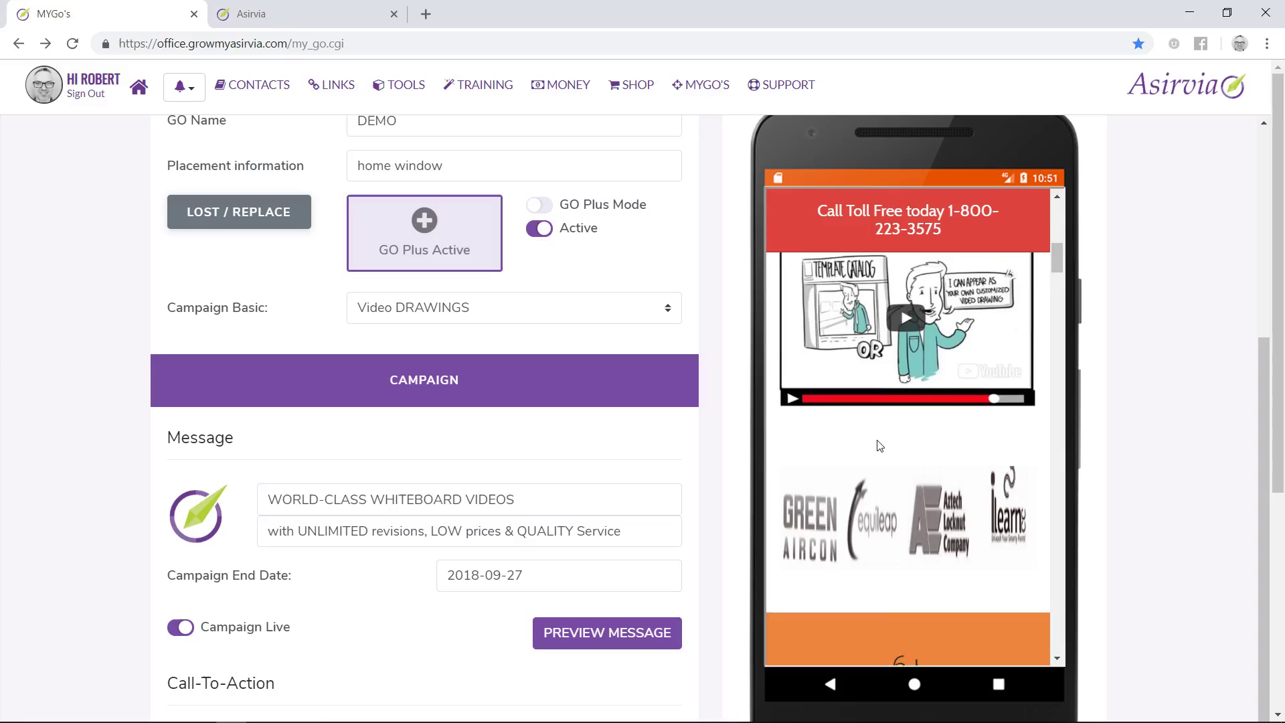
{"action": "scroll", "coordinate": [879, 446], "scroll_direction": "down", "scroll_amount": 10}
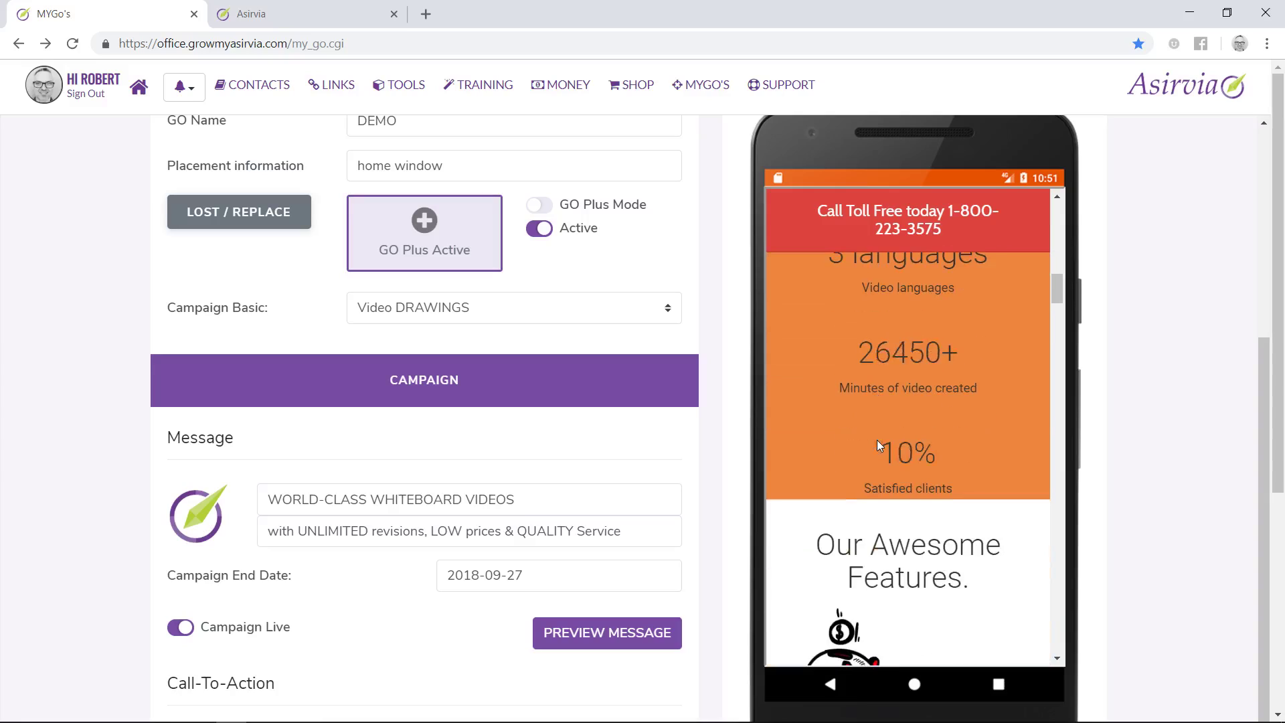
{"action": "scroll", "coordinate": [877, 440], "scroll_direction": "down", "scroll_amount": 5}
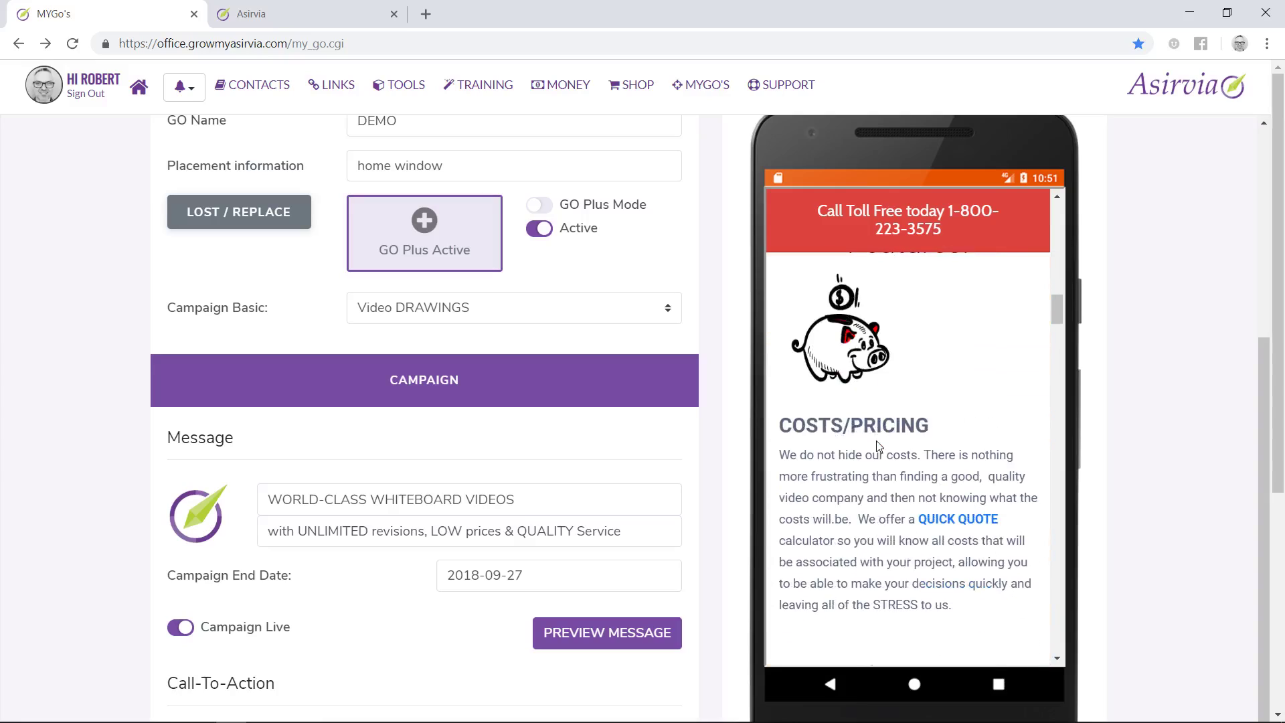
{"action": "scroll", "coordinate": [877, 440], "scroll_direction": "down", "scroll_amount": 6}
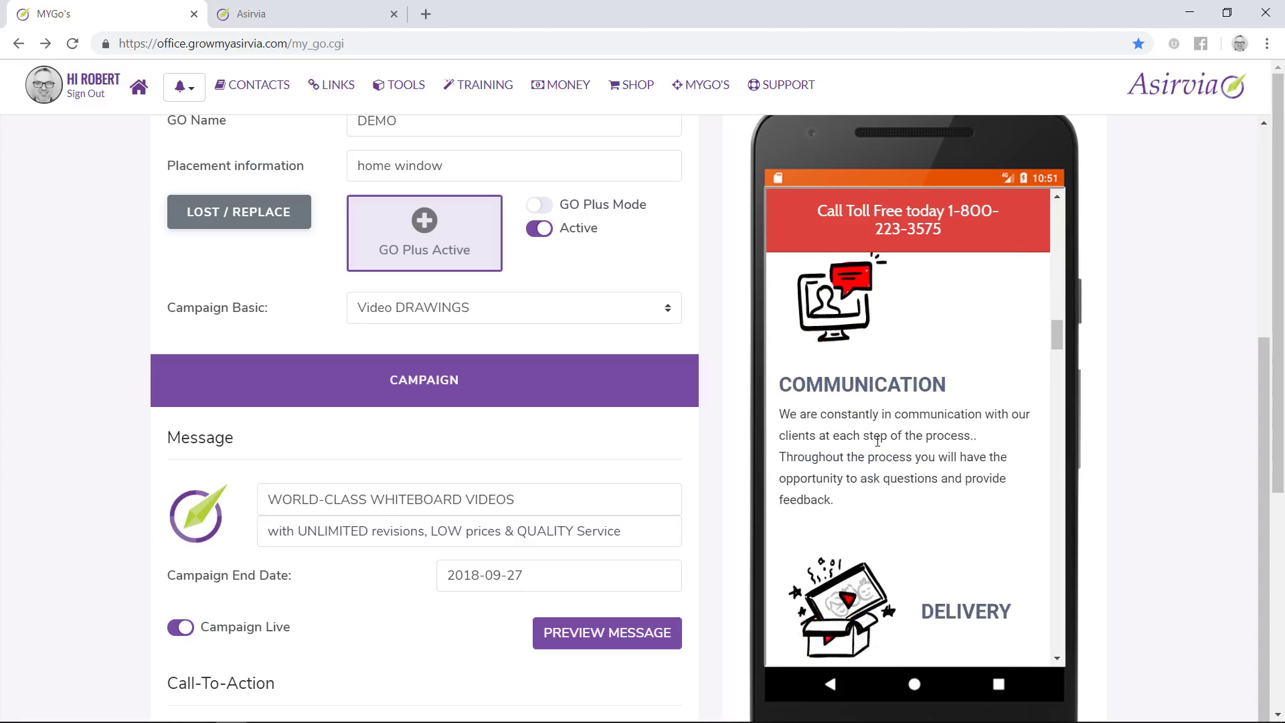
{"action": "scroll", "coordinate": [877, 441], "scroll_direction": "up", "scroll_amount": 15}
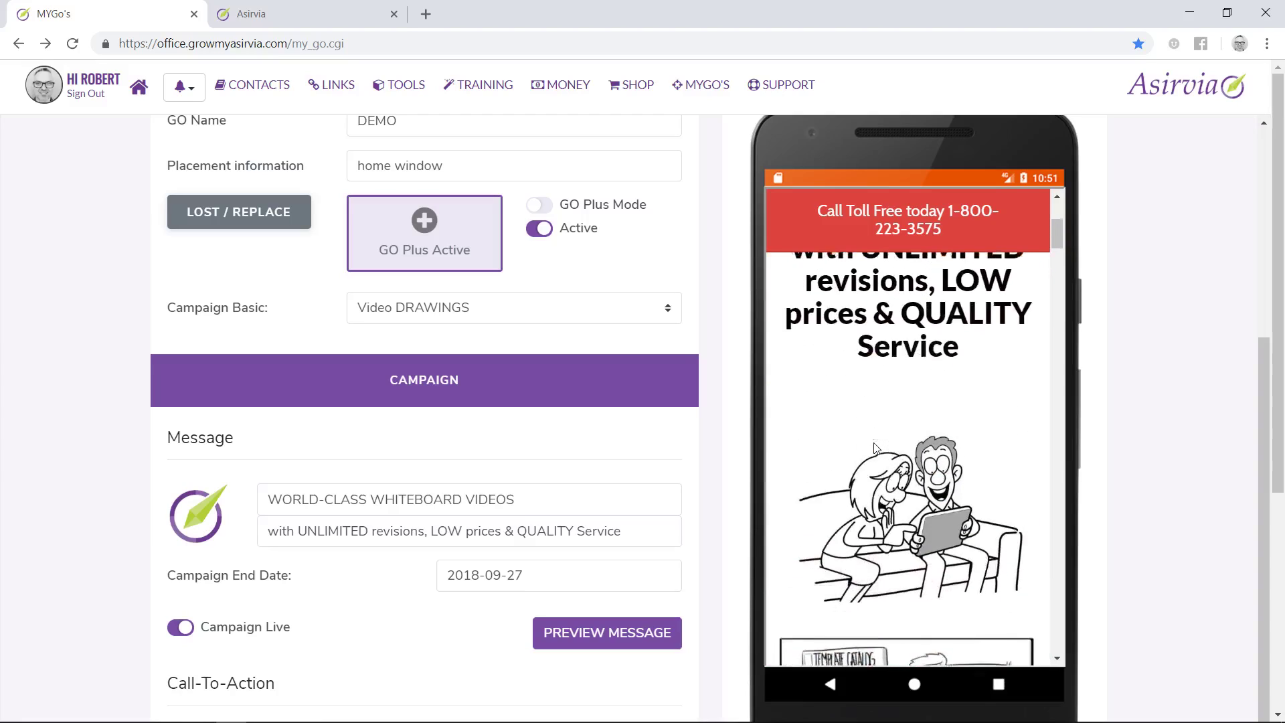
{"action": "scroll", "coordinate": [875, 447], "scroll_direction": "up", "scroll_amount": 8}
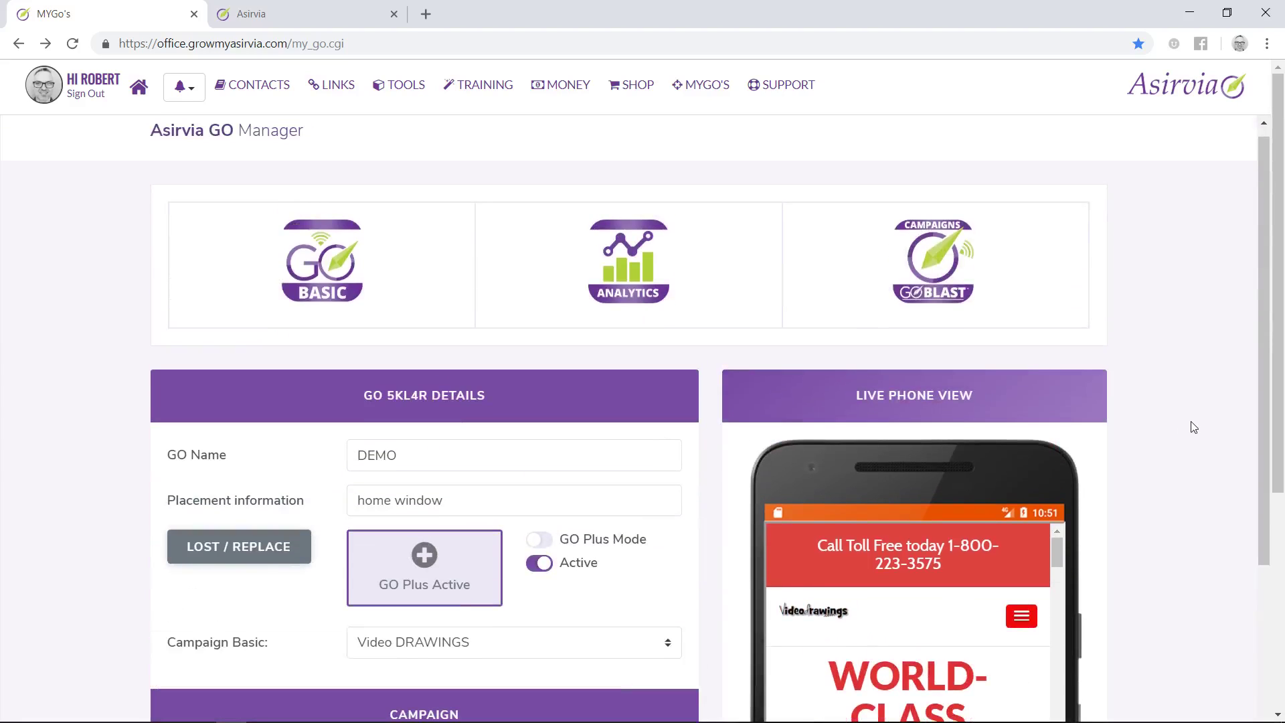
{"action": "scroll", "coordinate": [1194, 427], "scroll_direction": "down", "scroll_amount": 6}
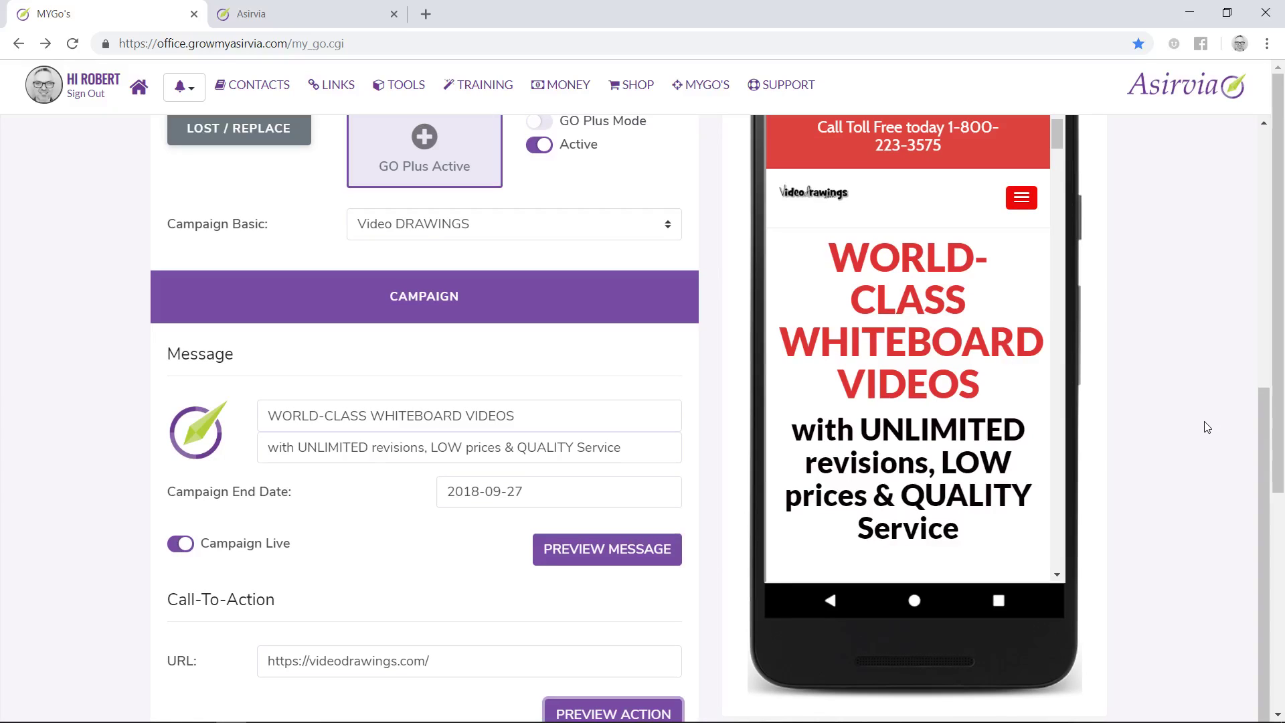
{"action": "scroll", "coordinate": [1202, 422], "scroll_direction": "up", "scroll_amount": 3}
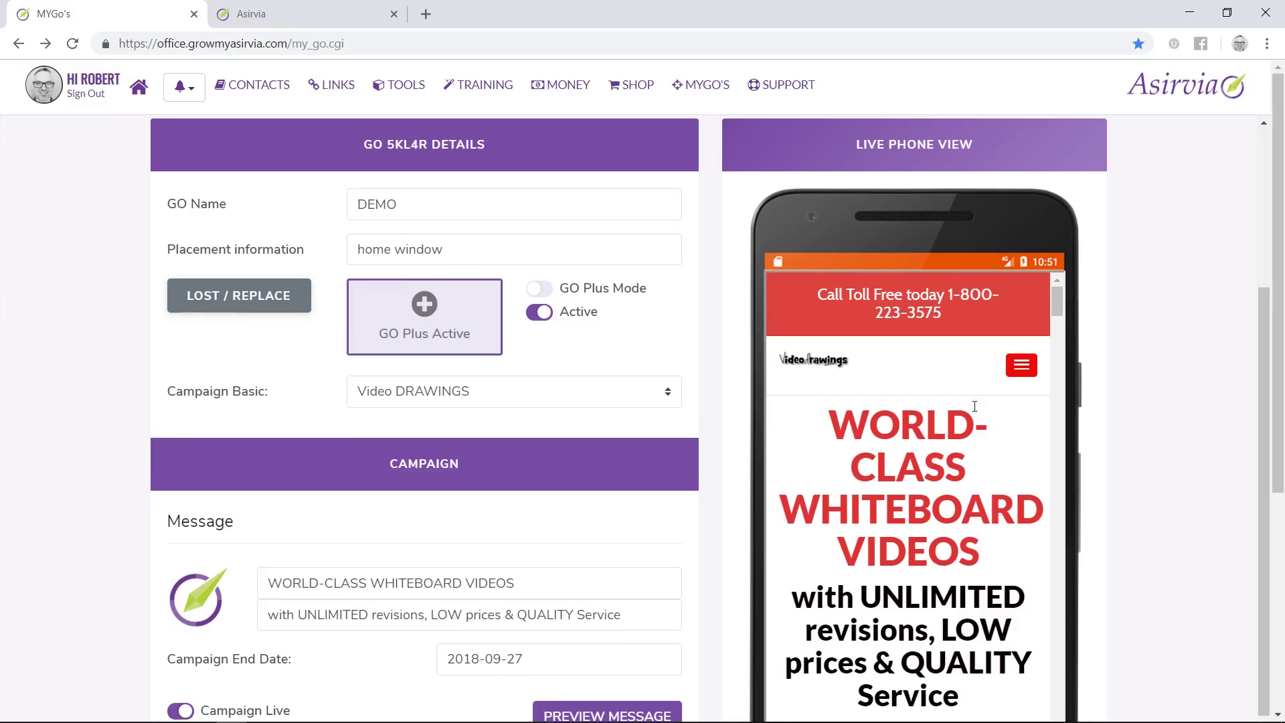
Step: Turn on GO Plus Mode for the DEMO GO and set Campaign Plus to Video Drawings
{"action": "left_click", "coordinate": [535, 290]}
{"action": "left_click", "coordinate": [666, 394]}
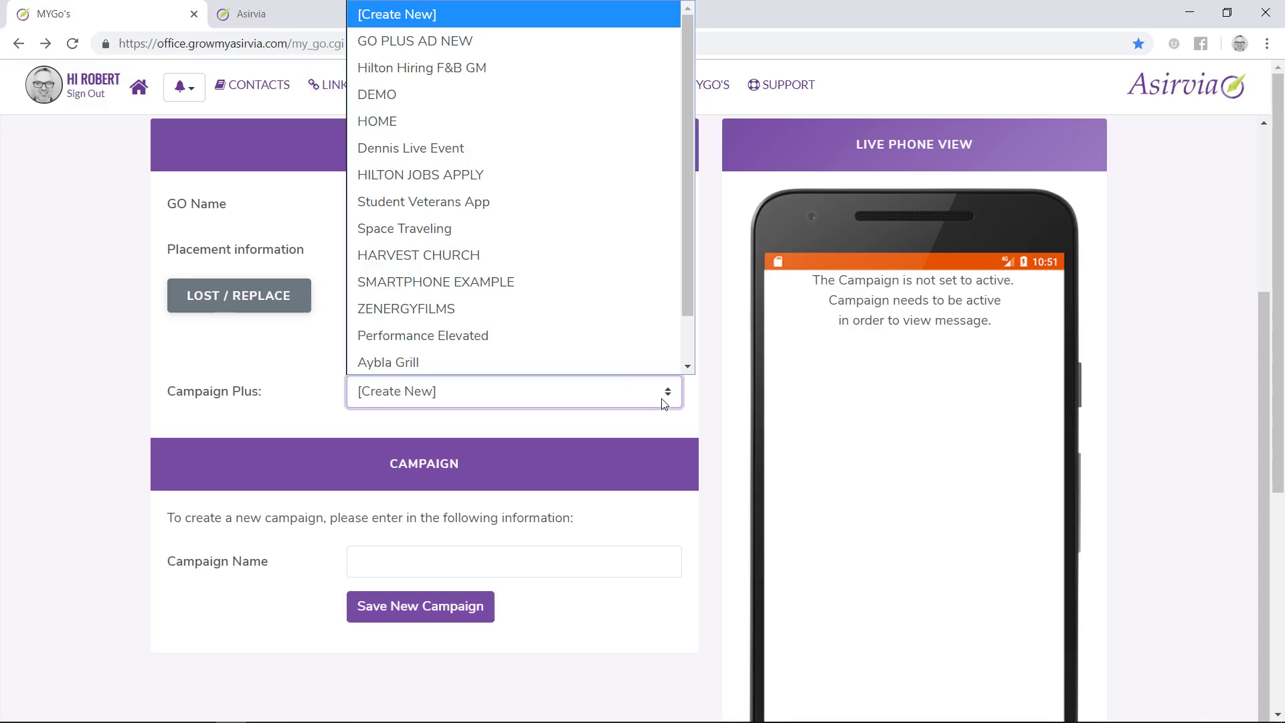
{"action": "scroll", "coordinate": [544, 327], "scroll_direction": "down", "scroll_amount": 1}
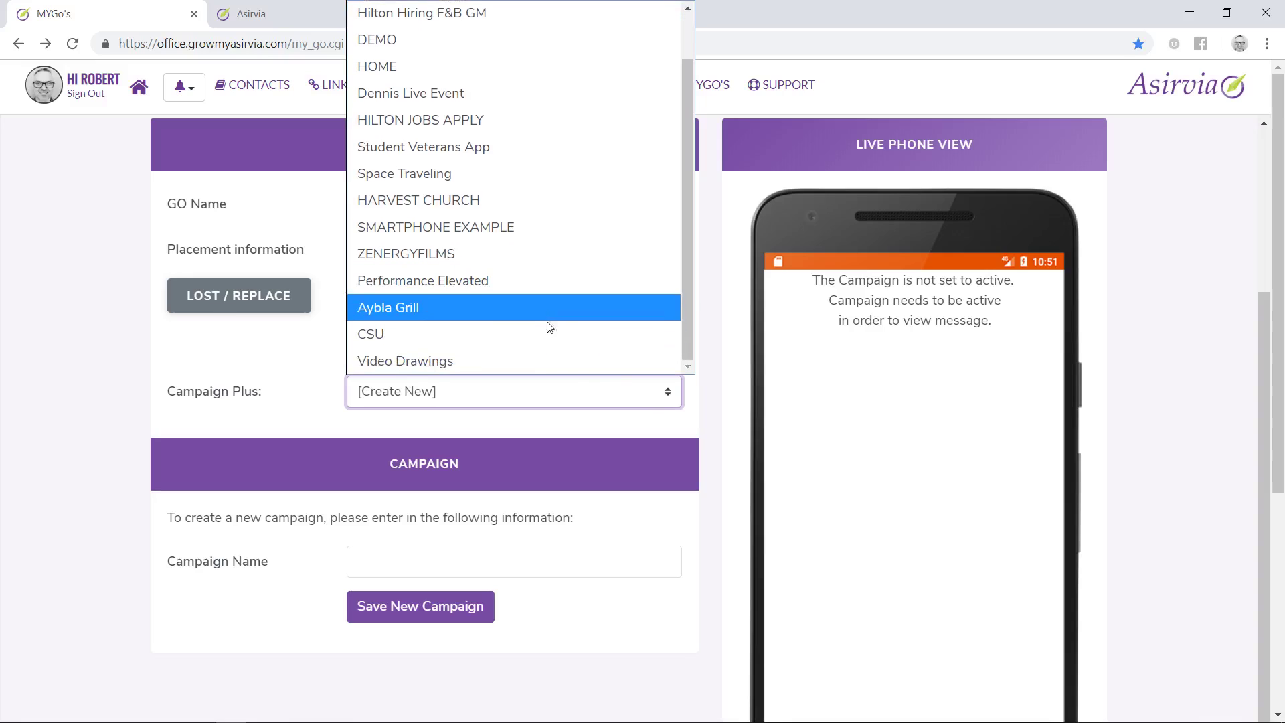
{"action": "left_click", "coordinate": [447, 360]}
{"action": "scroll", "coordinate": [722, 390], "scroll_direction": "down", "scroll_amount": 1}
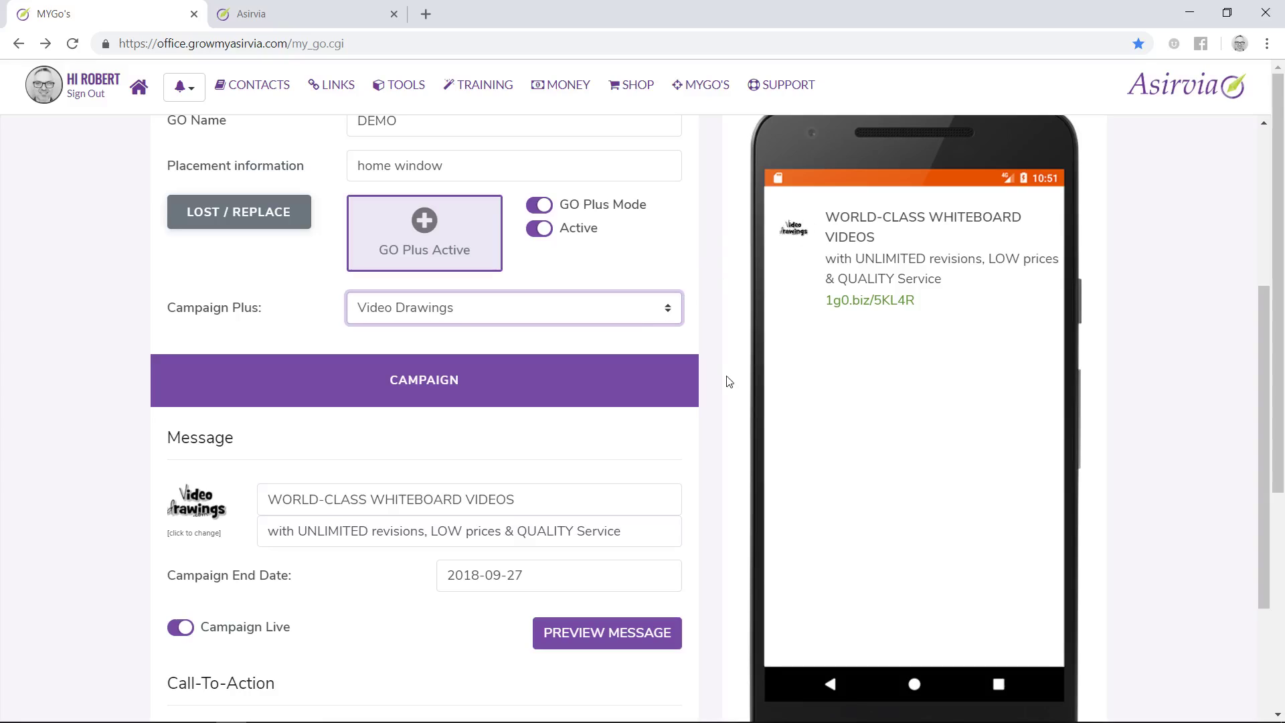
Step: Upload Video_DRawings (1) from the Desktop as the new campaign icon
{"action": "left_click", "coordinate": [201, 506]}
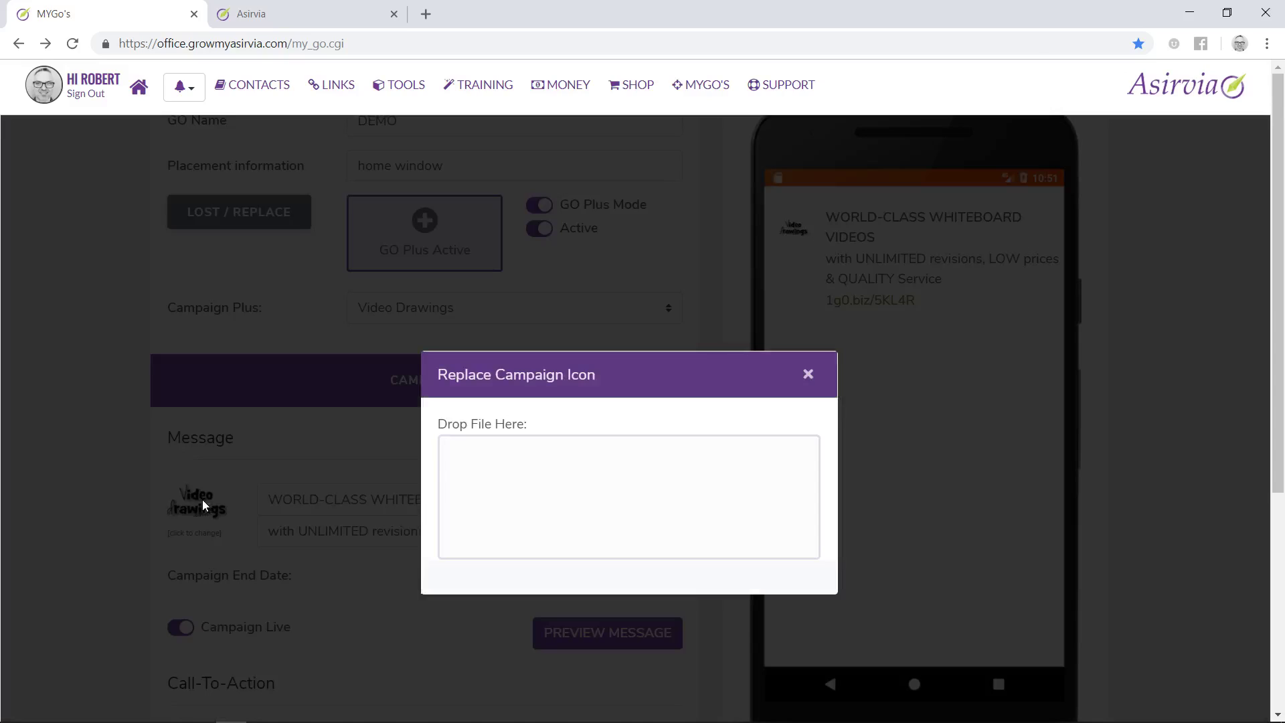
{"action": "left_click", "coordinate": [617, 470]}
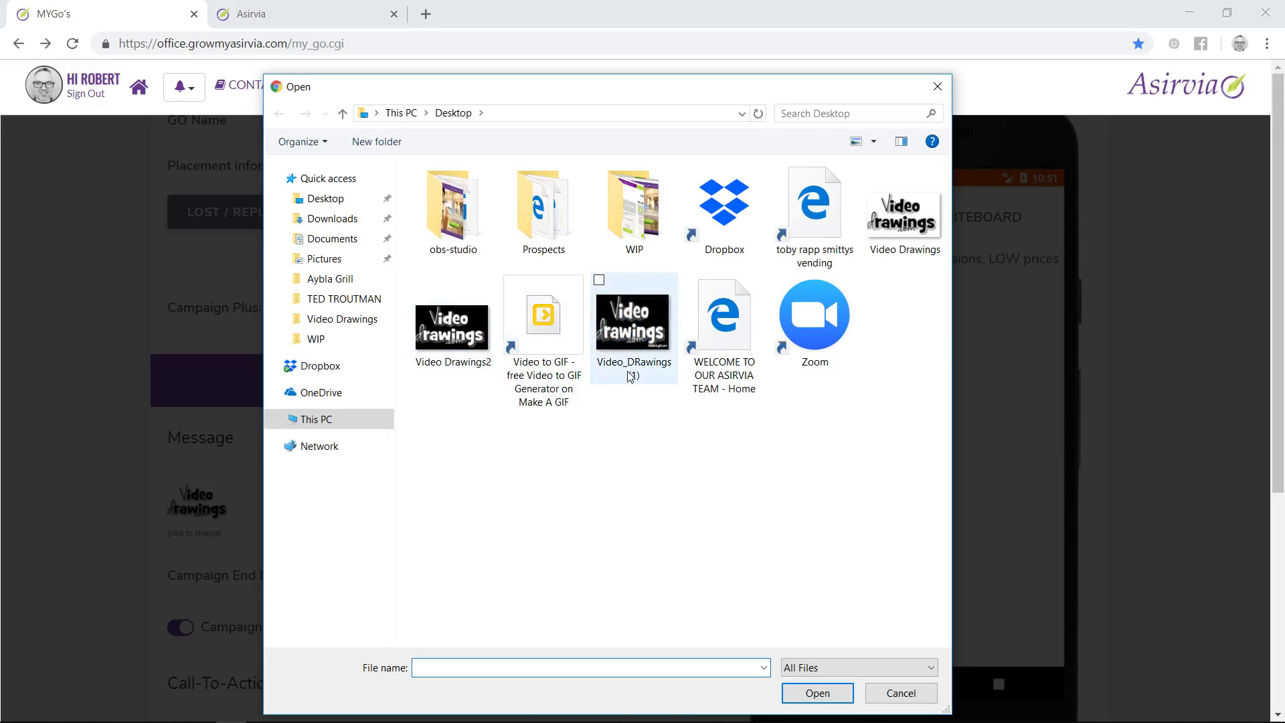
{"action": "left_click", "coordinate": [599, 282]}
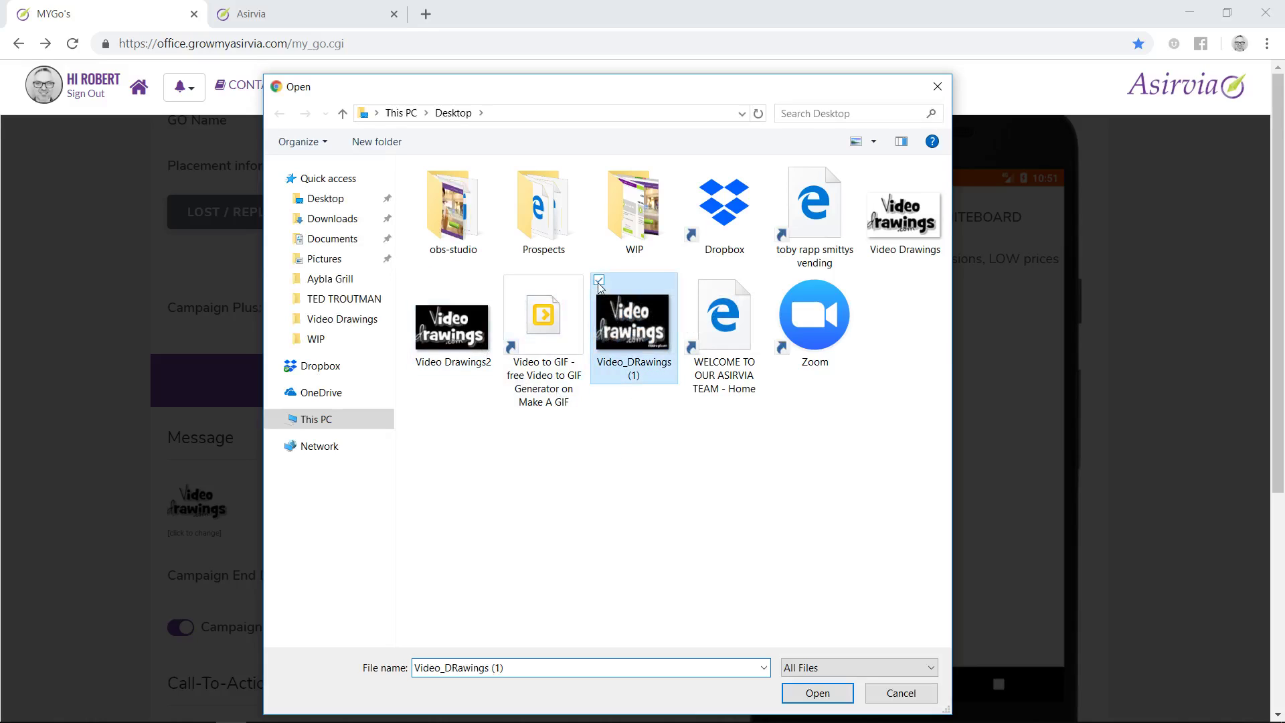
{"action": "left_click", "coordinate": [817, 691]}
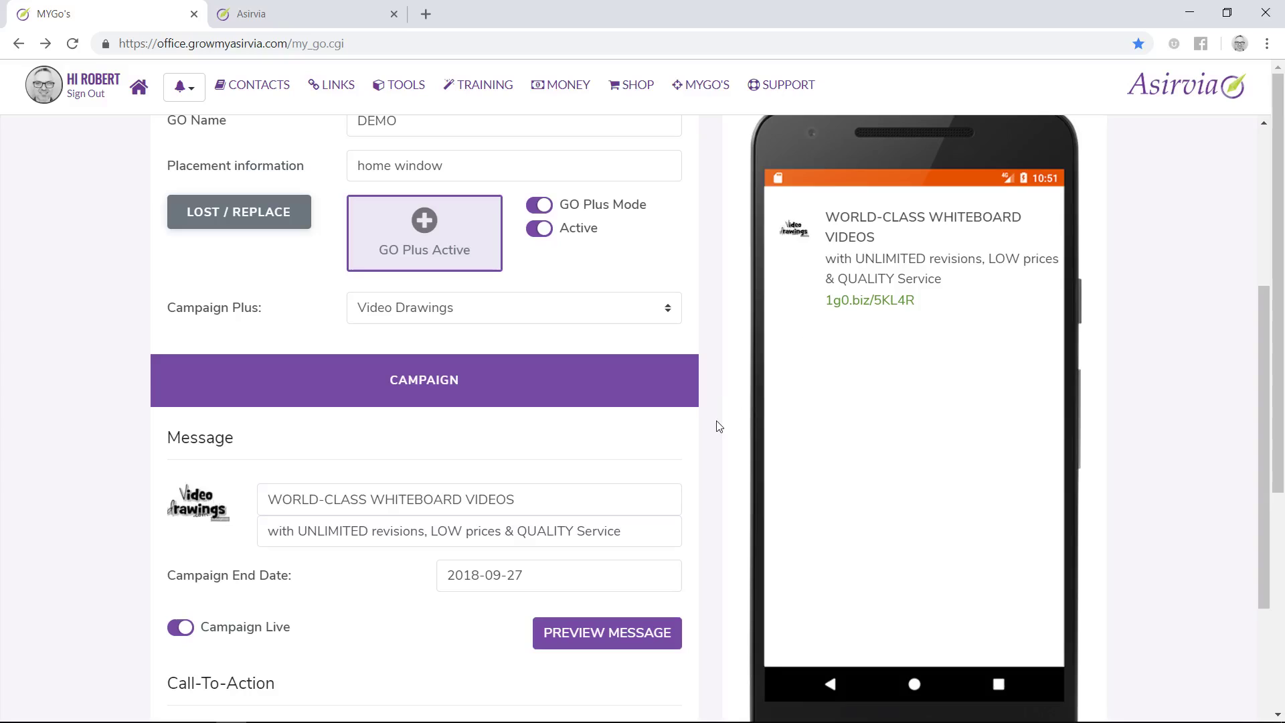
Step: Preview the Custom Theme call-to-action, showing the Video Drawings video and 'START VIDEO DRAWINGS TODAY!'
{"action": "scroll", "coordinate": [718, 427], "scroll_direction": "down", "scroll_amount": 1}
{"action": "scroll", "coordinate": [718, 427], "scroll_direction": "down", "scroll_amount": 2}
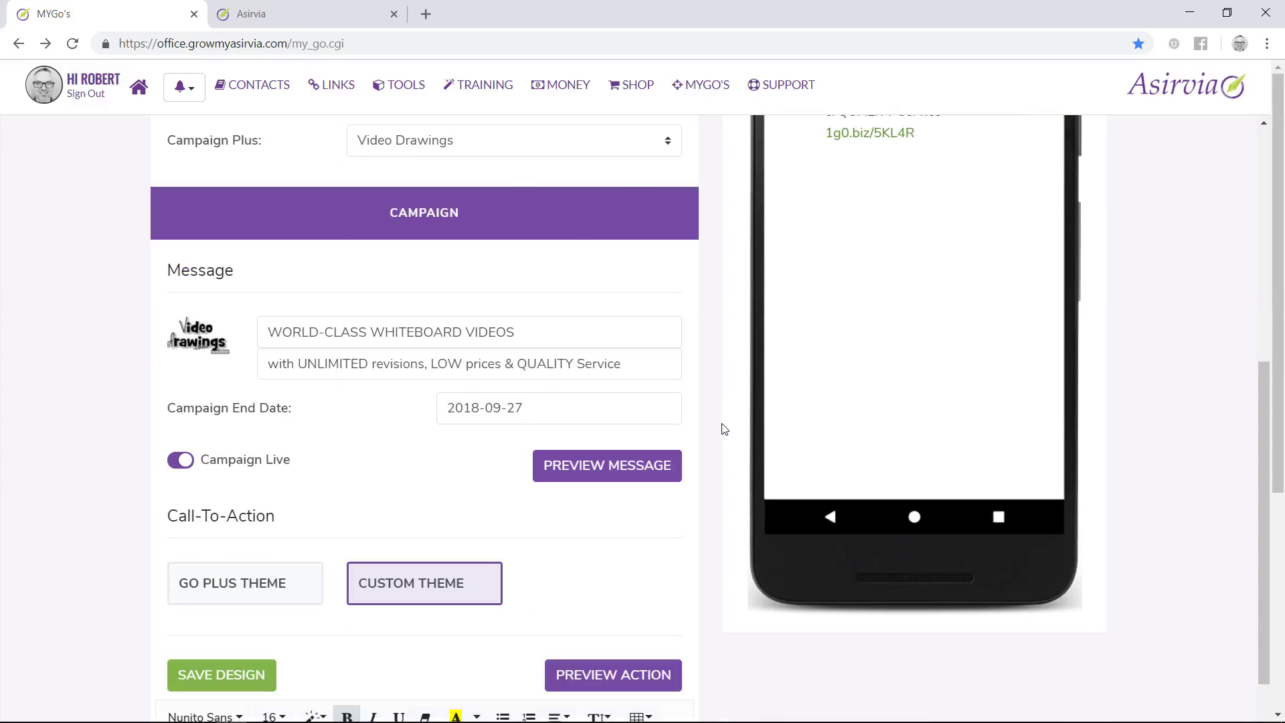
{"action": "scroll", "coordinate": [720, 425], "scroll_direction": "up", "scroll_amount": 3}
{"action": "scroll", "coordinate": [754, 530], "scroll_direction": "down", "scroll_amount": 5}
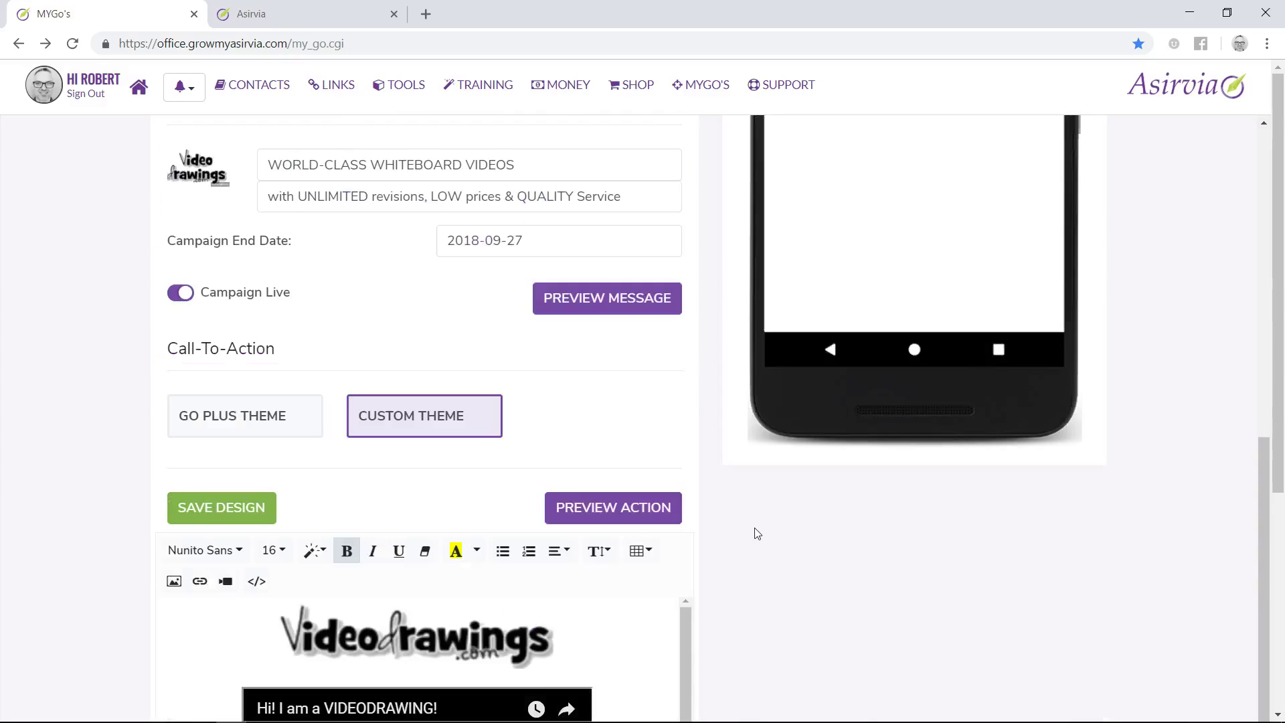
{"action": "left_click", "coordinate": [675, 510]}
{"action": "scroll", "coordinate": [725, 492], "scroll_direction": "up", "scroll_amount": 5}
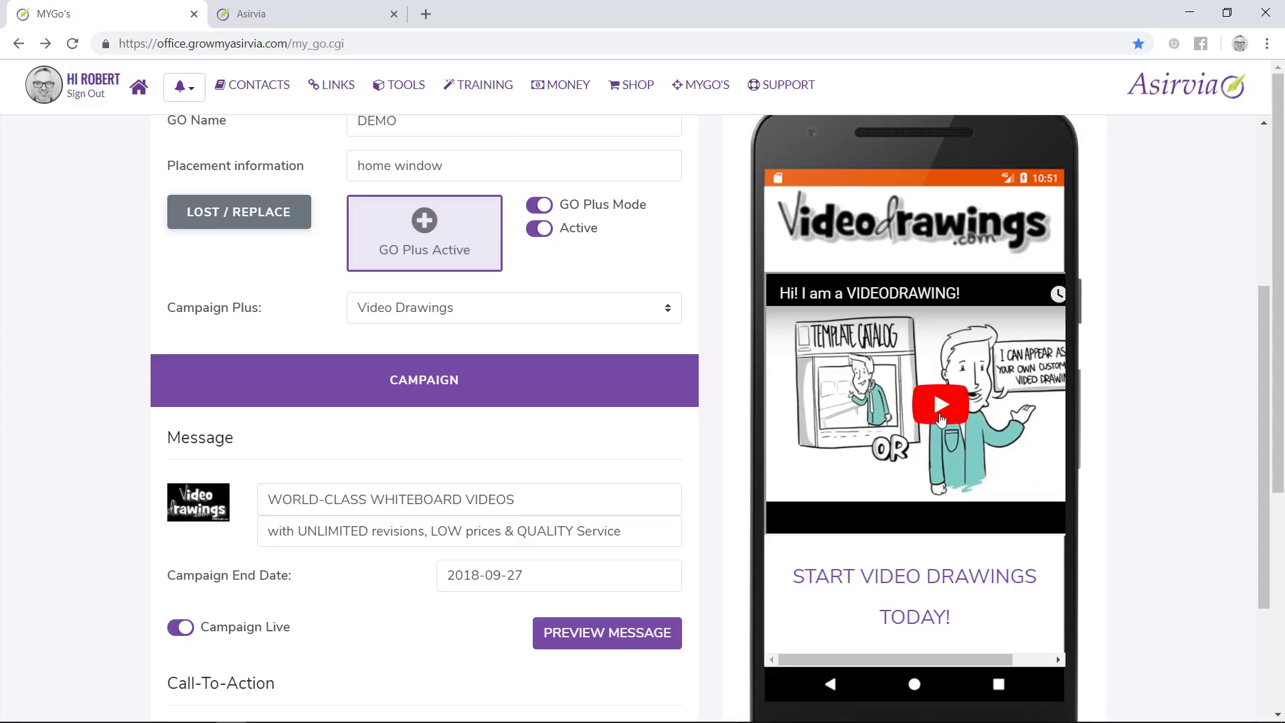
Step: Play the preview video, pause it at 0:03, then return to the MYGo's campaign tab
{"action": "left_click", "coordinate": [943, 416]}
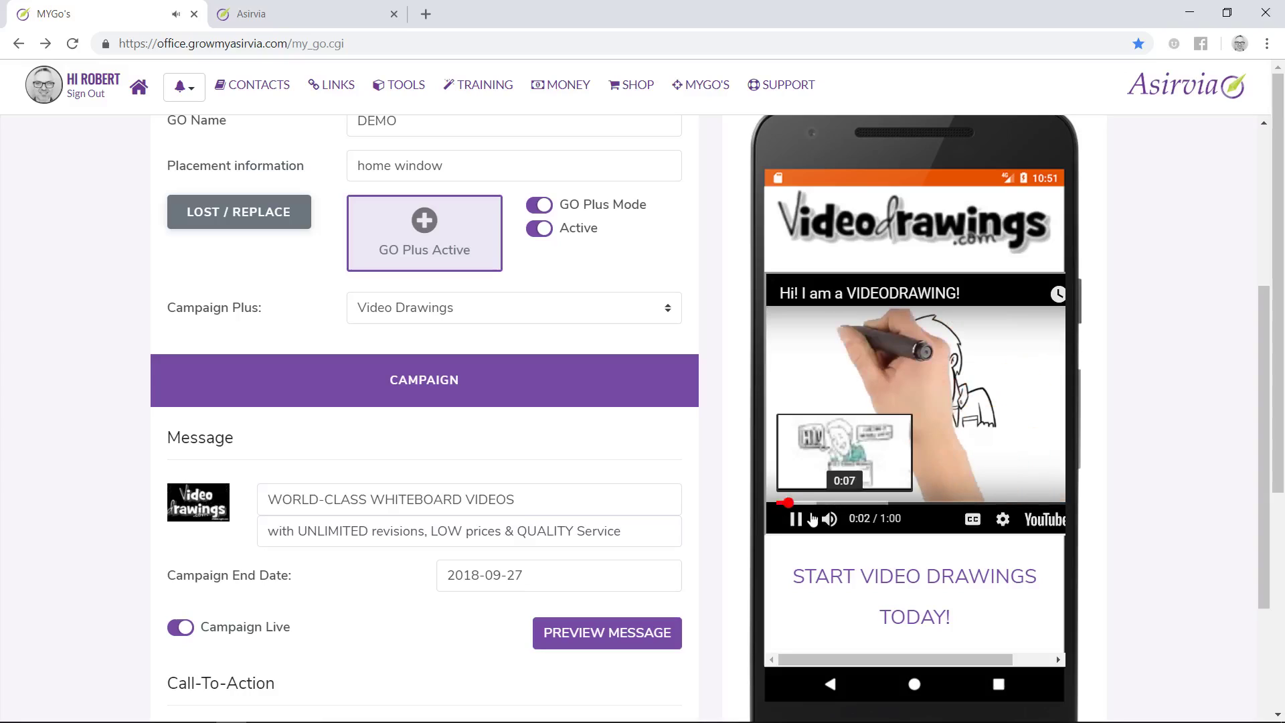
{"action": "left_click", "coordinate": [798, 521]}
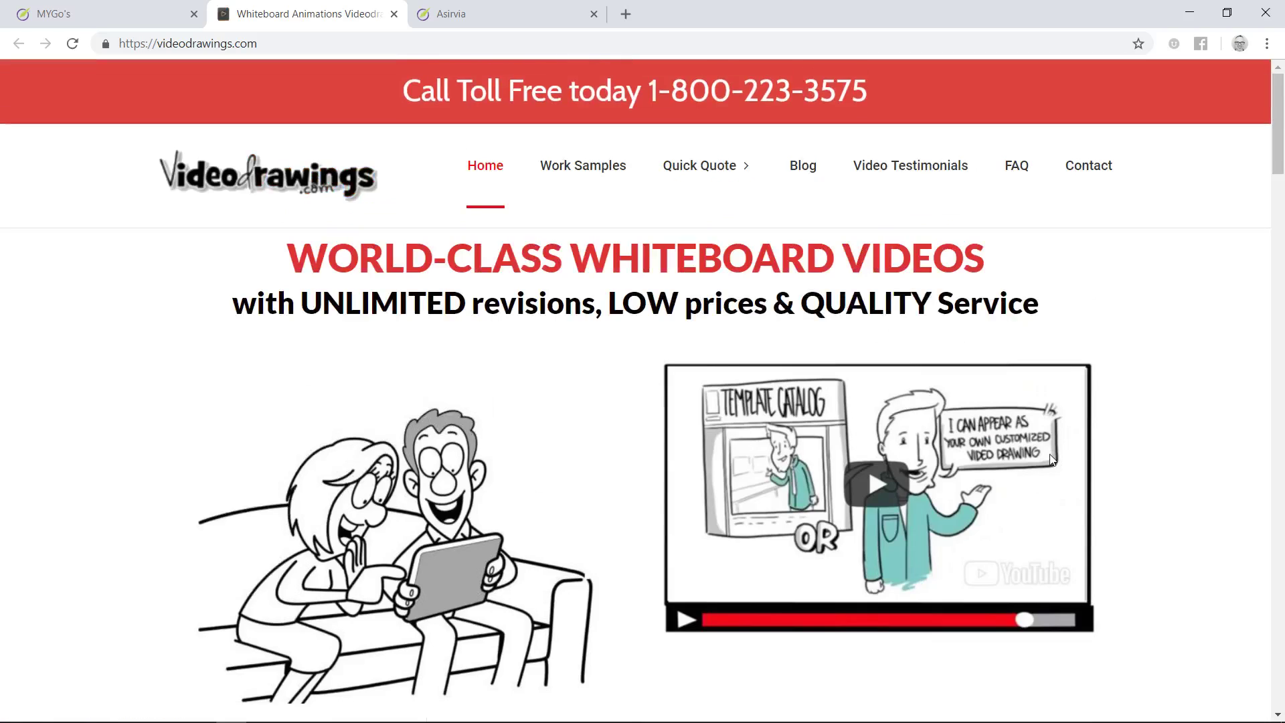
{"action": "left_click", "coordinate": [107, 21]}
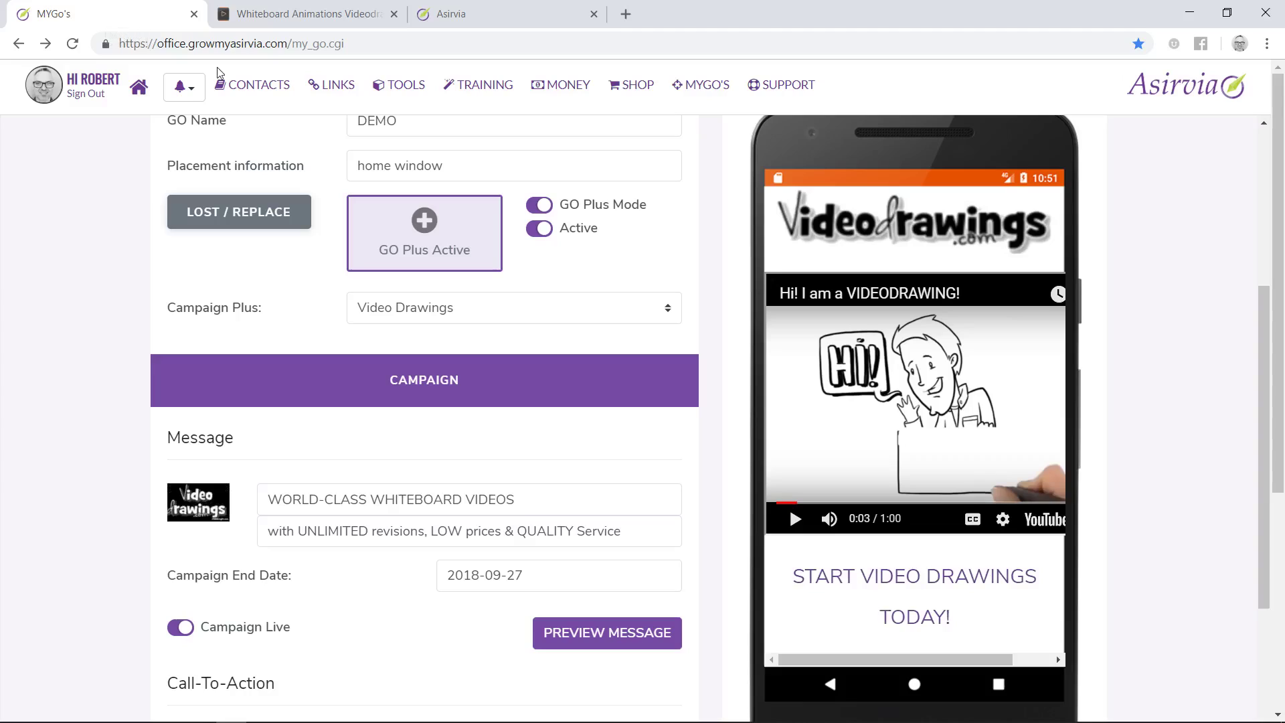
{"action": "scroll", "coordinate": [726, 395], "scroll_direction": "down", "scroll_amount": 2}
{"action": "scroll", "coordinate": [723, 404], "scroll_direction": "down", "scroll_amount": 2}
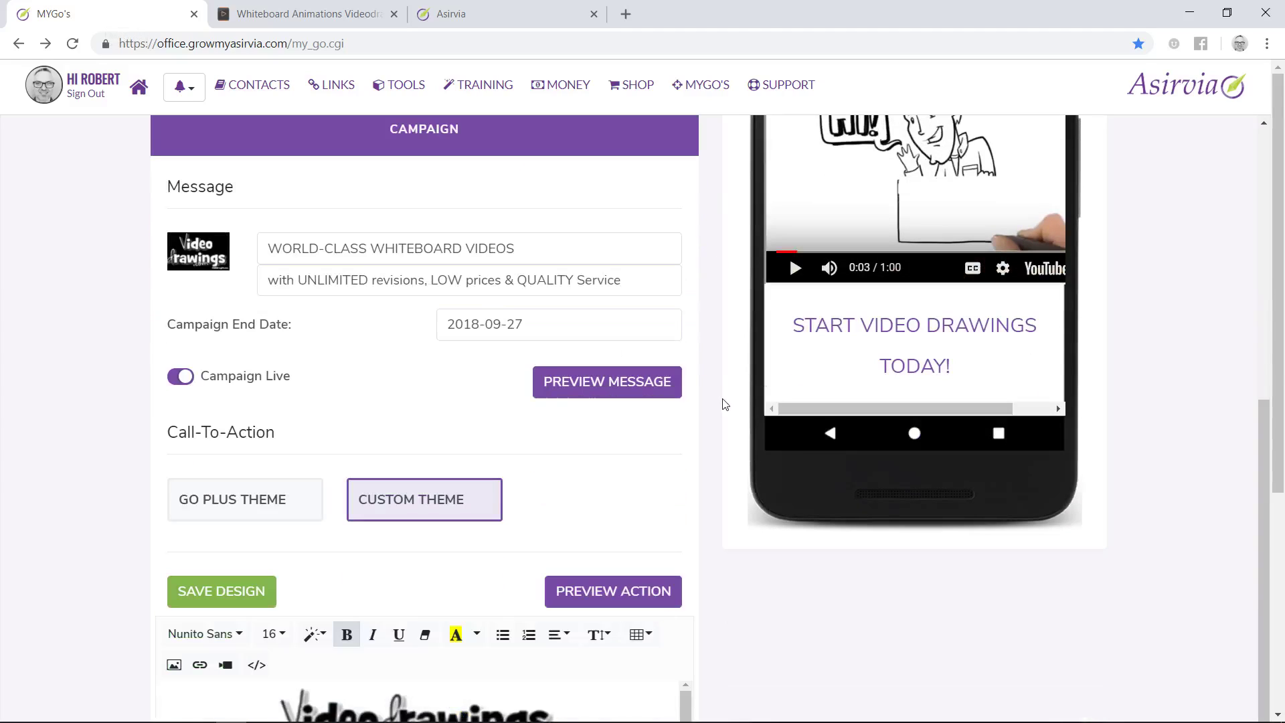
{"action": "scroll", "coordinate": [720, 395], "scroll_direction": "up", "scroll_amount": 9}
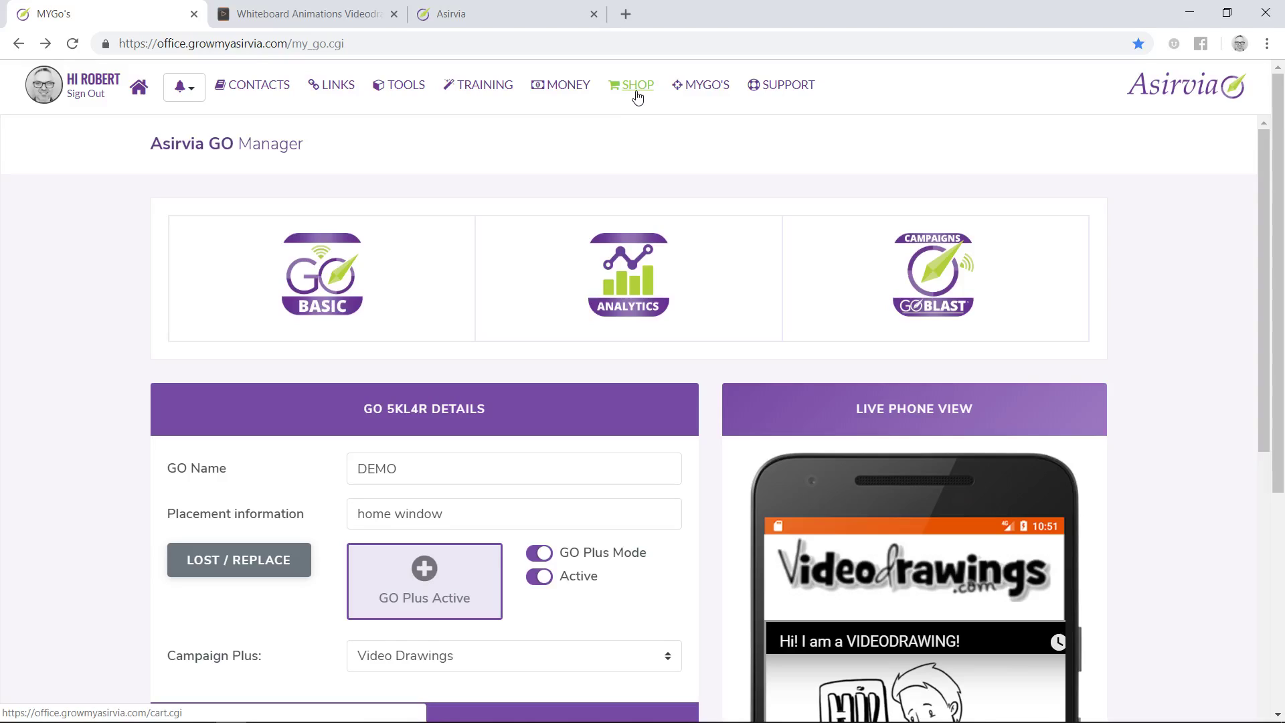
Step: Go through SHOP to Step 1, the GO Business Combo Packs ($99 and $299 monthly)
{"action": "left_click", "coordinate": [636, 90]}
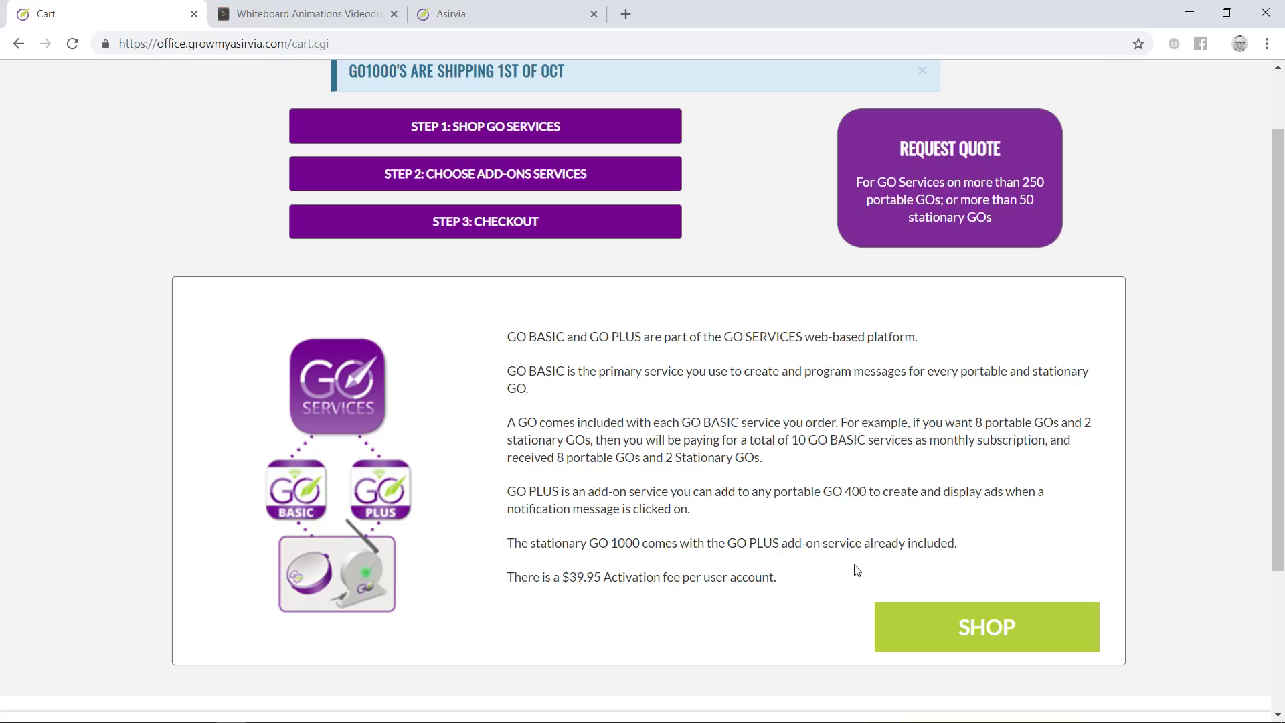
{"action": "left_click", "coordinate": [993, 634]}
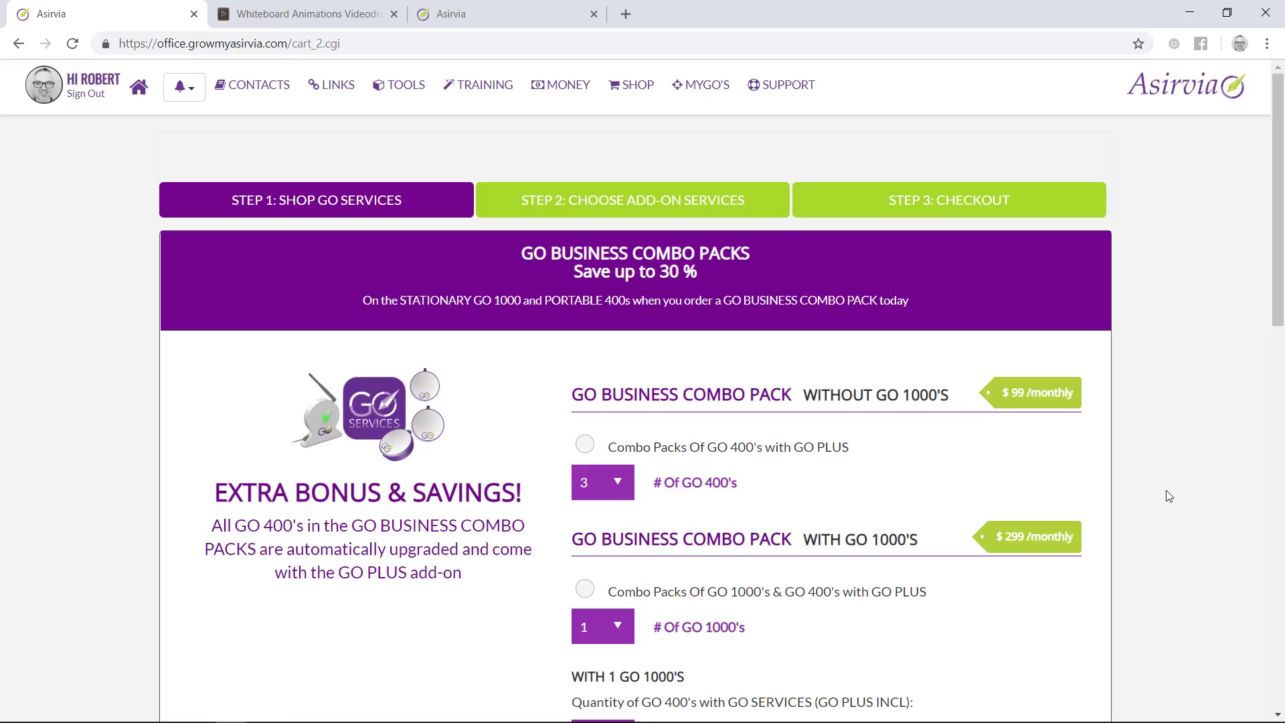
Step: Add three portable GO 400s to the cart from Build Your Own Pack
{"action": "scroll", "coordinate": [1172, 489], "scroll_direction": "down", "scroll_amount": 3}
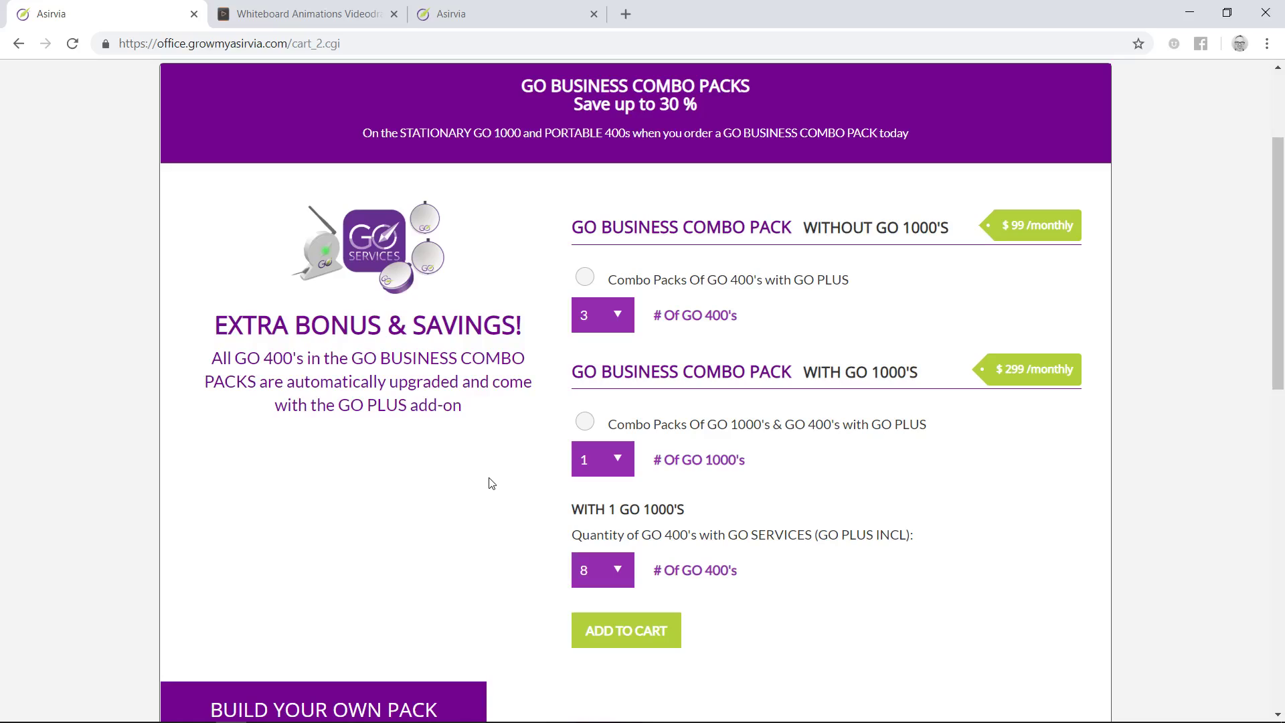
{"action": "scroll", "coordinate": [494, 484], "scroll_direction": "down", "scroll_amount": 5}
{"action": "scroll", "coordinate": [501, 478], "scroll_direction": "down", "scroll_amount": 2}
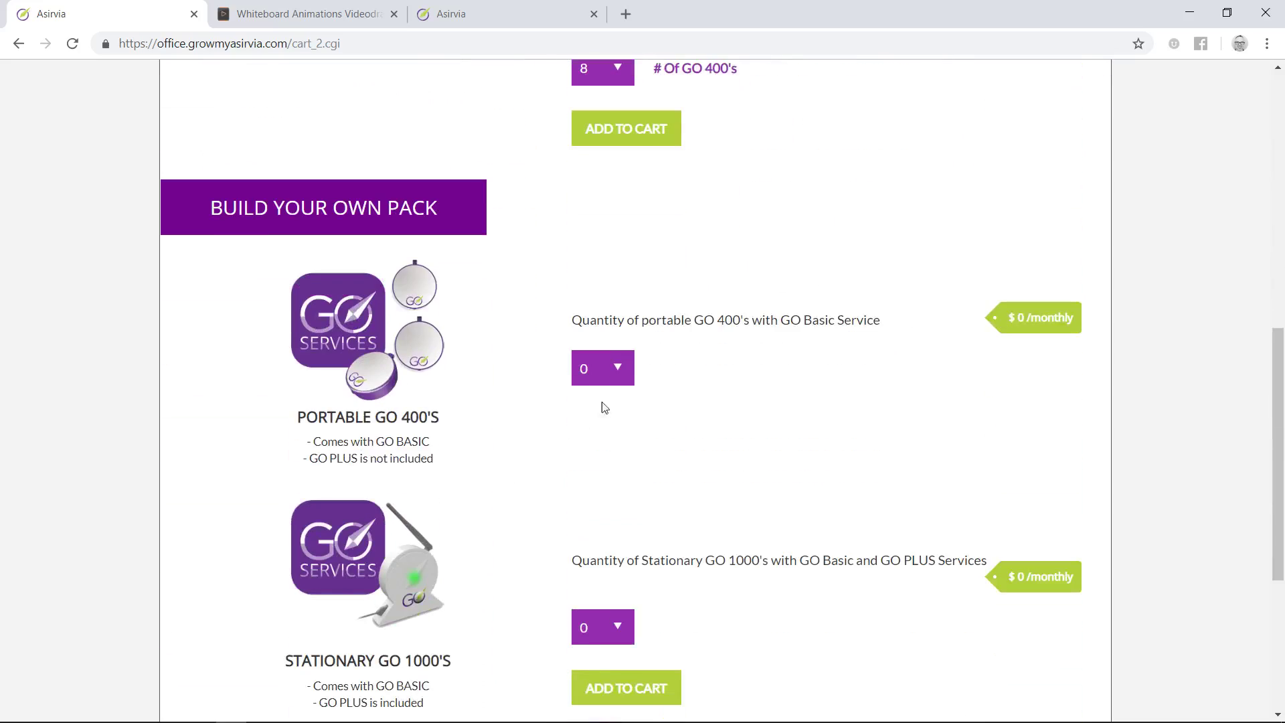
{"action": "left_click", "coordinate": [620, 372]}
{"action": "left_click", "coordinate": [614, 428]}
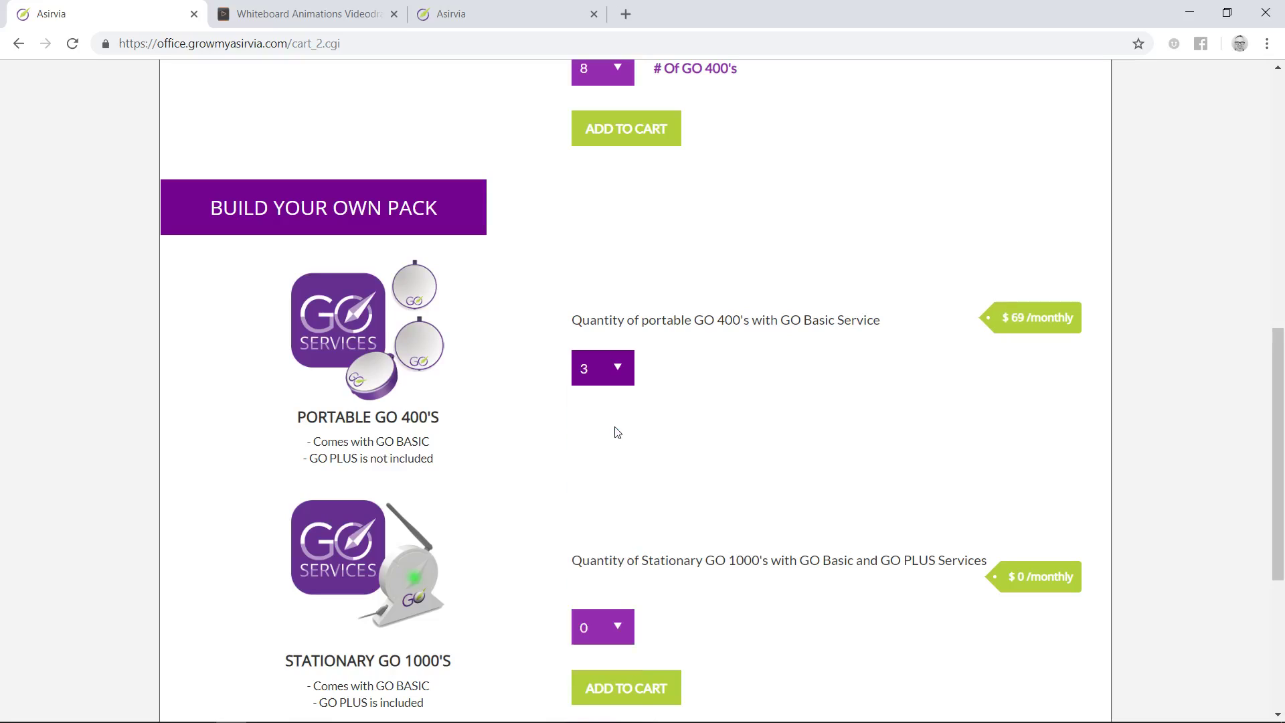
{"action": "scroll", "coordinate": [835, 401], "scroll_direction": "down", "scroll_amount": 2}
{"action": "left_click", "coordinate": [589, 535]}
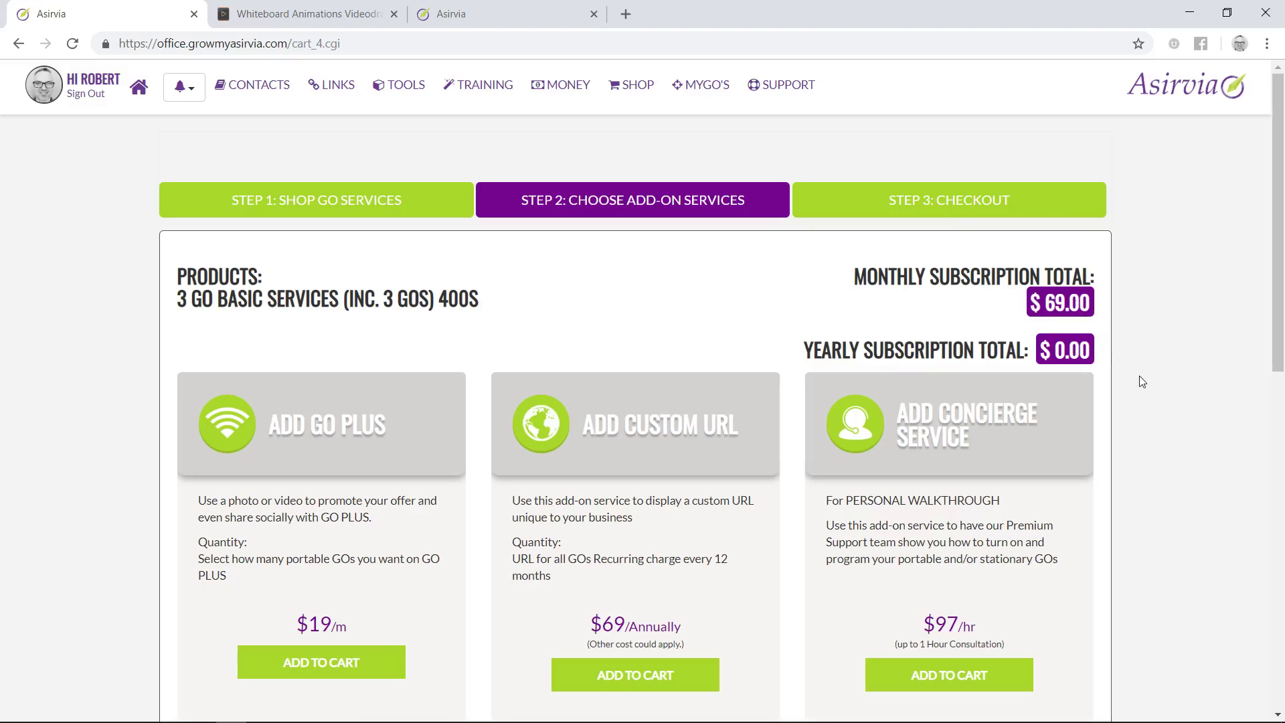
Step: Add the $19-a-month GO Plus add-on to the cart, bringing the monthly total to $88.00
{"action": "scroll", "coordinate": [1158, 379], "scroll_direction": "down", "scroll_amount": 2}
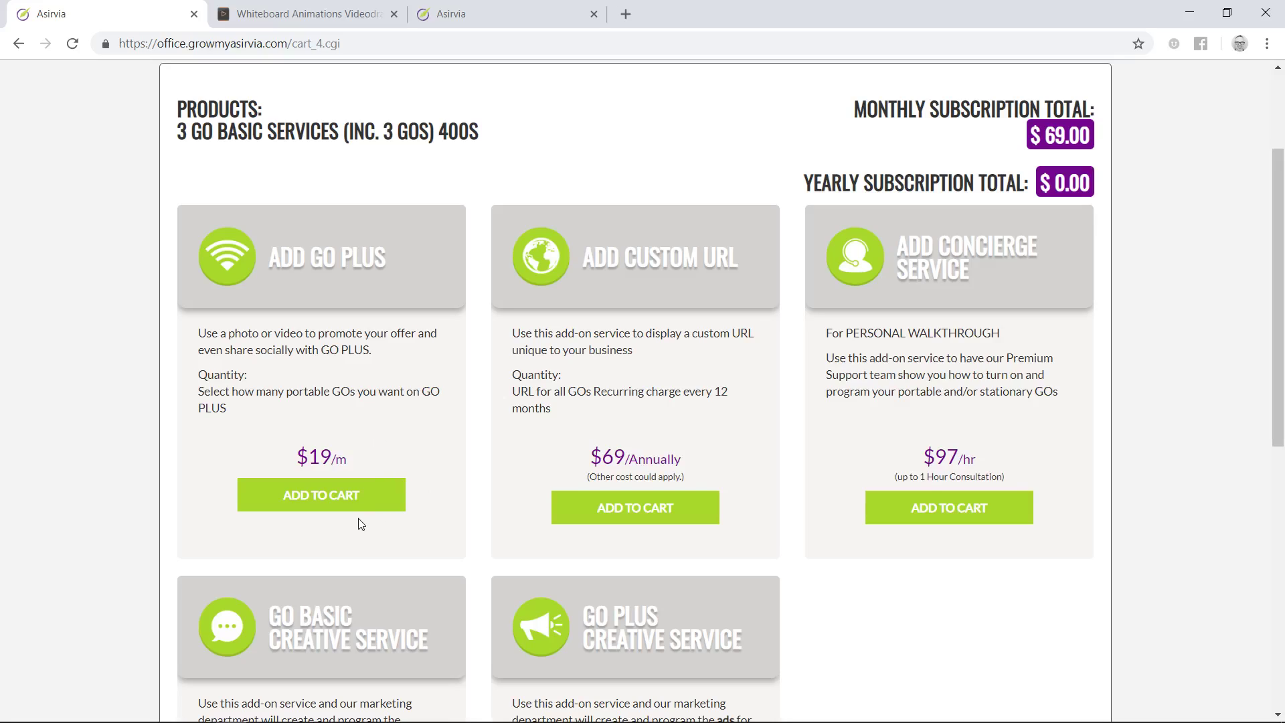
{"action": "left_click", "coordinate": [338, 510]}
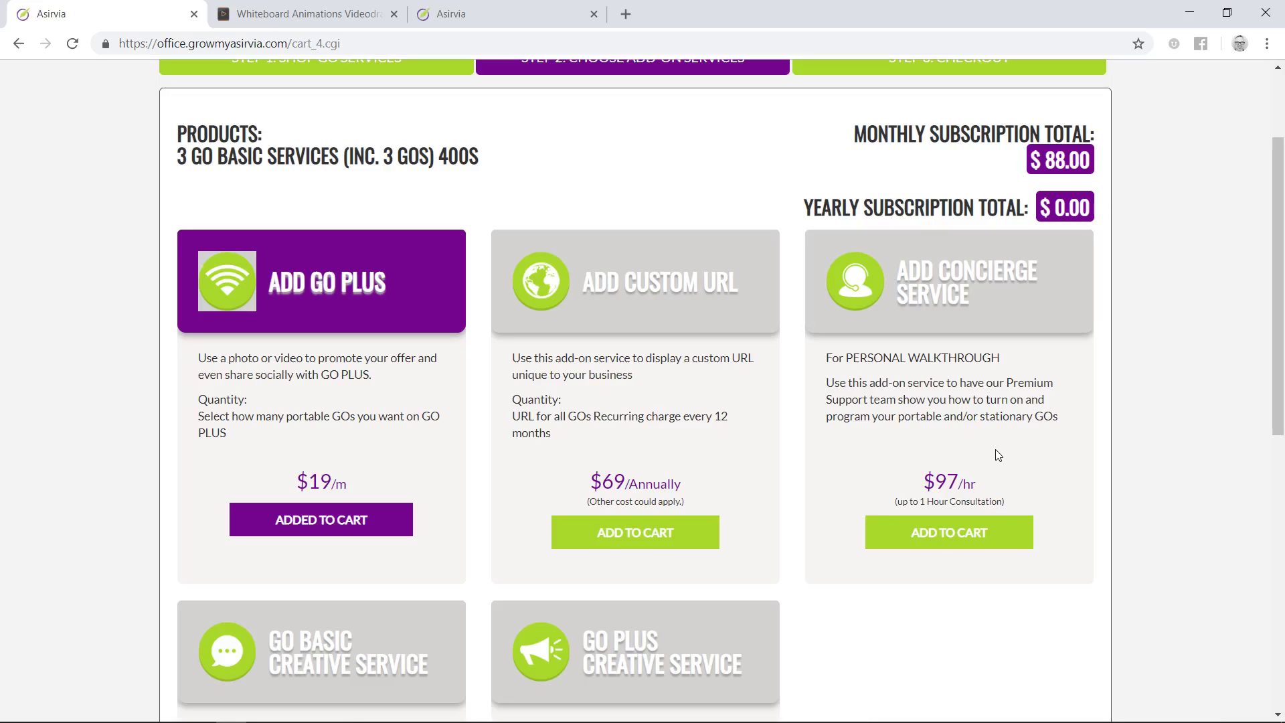
{"action": "scroll", "coordinate": [994, 449], "scroll_direction": "down", "scroll_amount": 2}
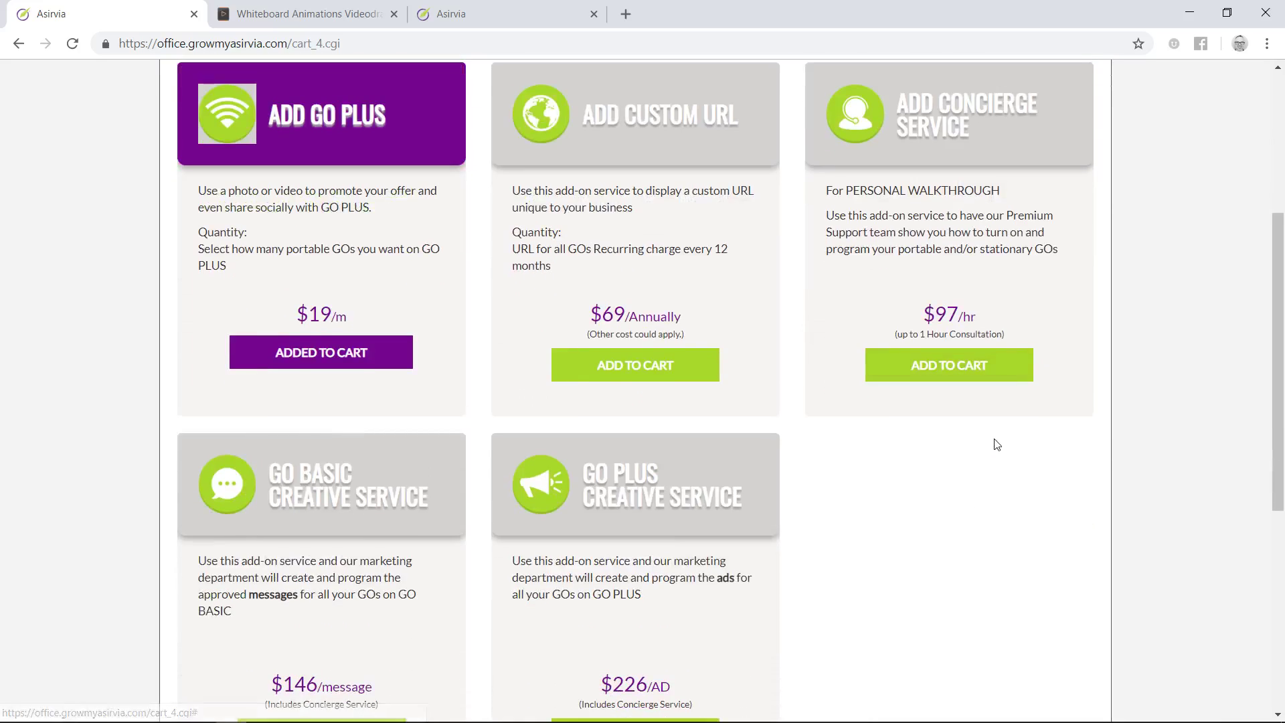
{"action": "scroll", "coordinate": [996, 445], "scroll_direction": "down", "scroll_amount": 1}
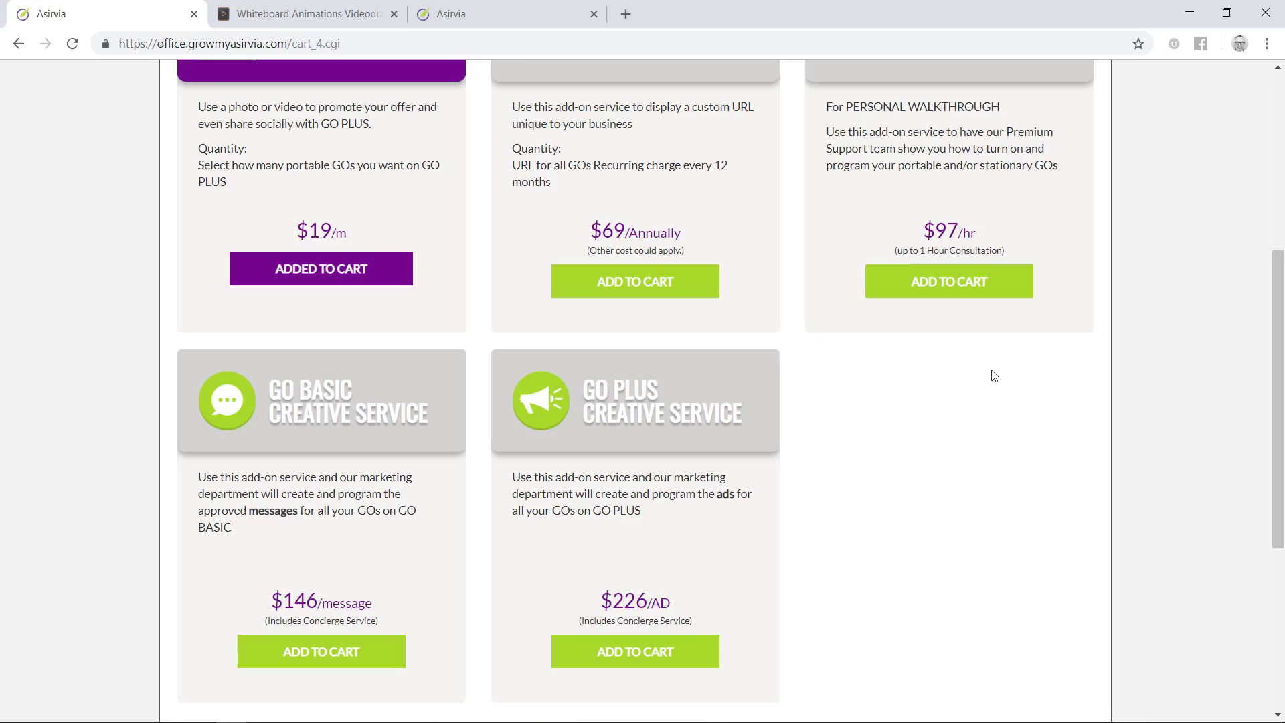
{"action": "scroll", "coordinate": [954, 542], "scroll_direction": "up", "scroll_amount": 2}
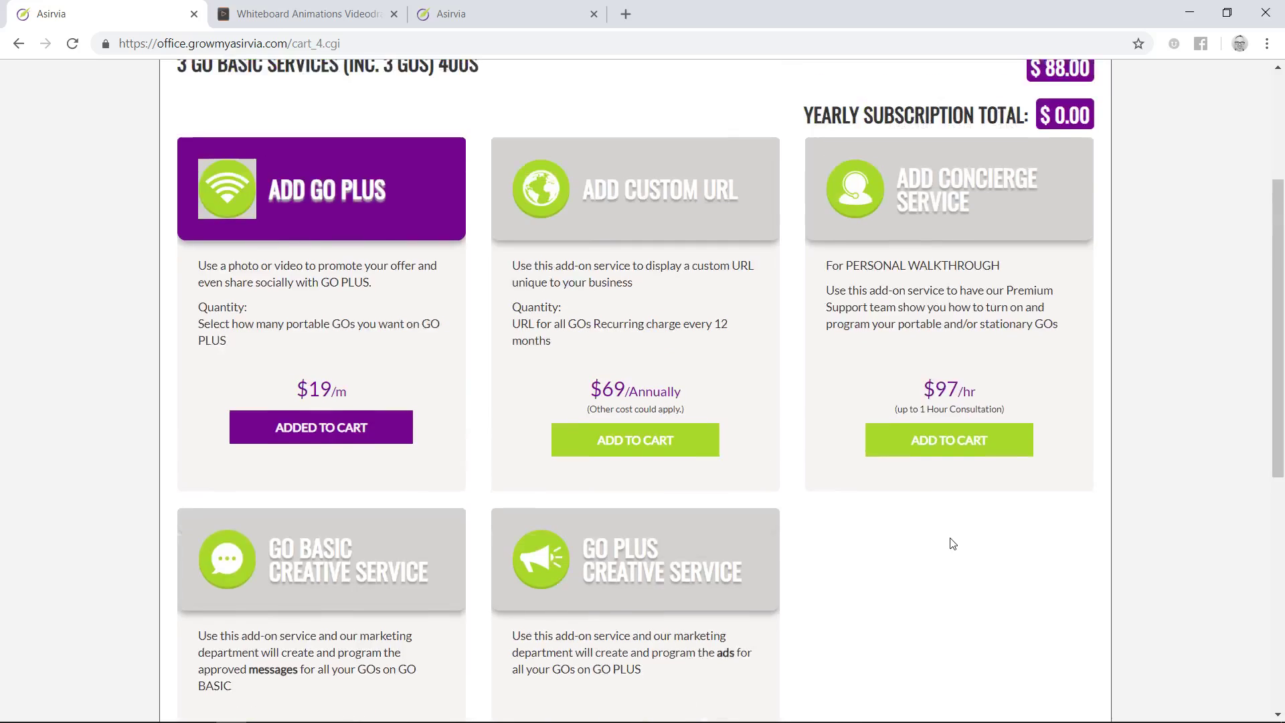
{"action": "scroll", "coordinate": [956, 533], "scroll_direction": "up", "scroll_amount": 3}
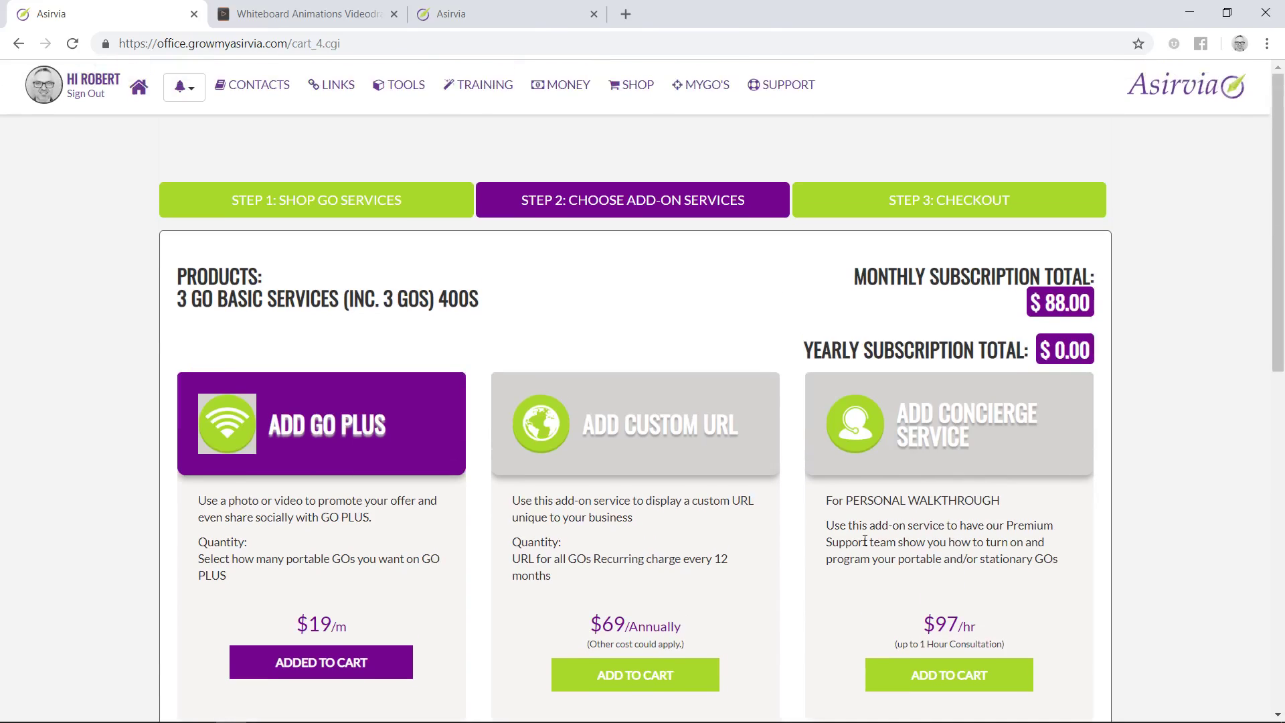